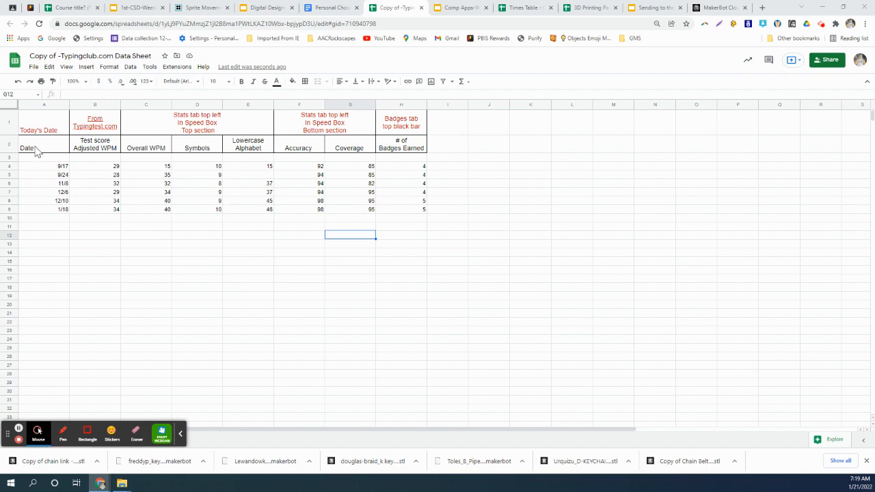
Step: Insert a line chart from the Date and Test score Adjusted WPM data in A2:B9 and place it below the table
left_click_drag(36, 152, 102, 213)
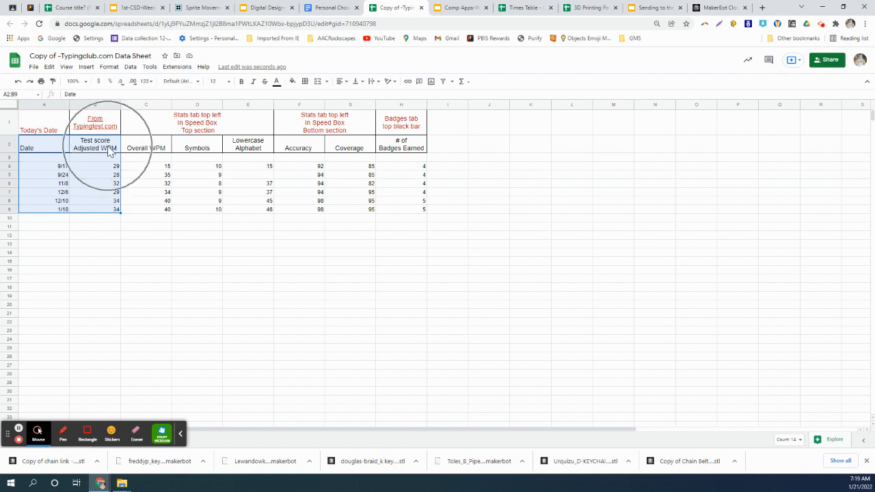
mouse_move(99, 126)
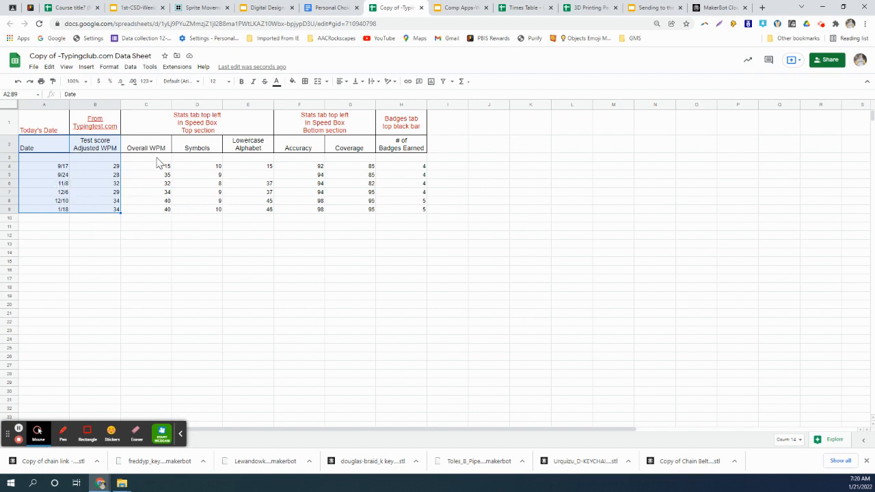
left_click(87, 67)
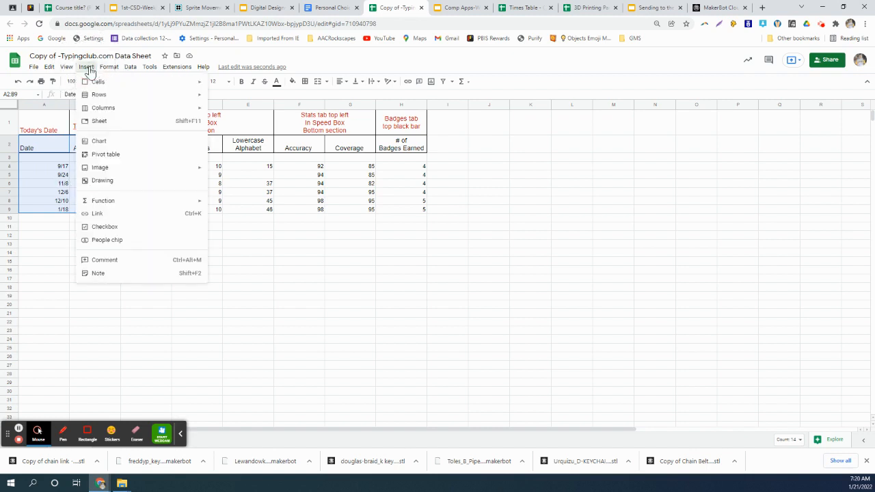
left_click(99, 144)
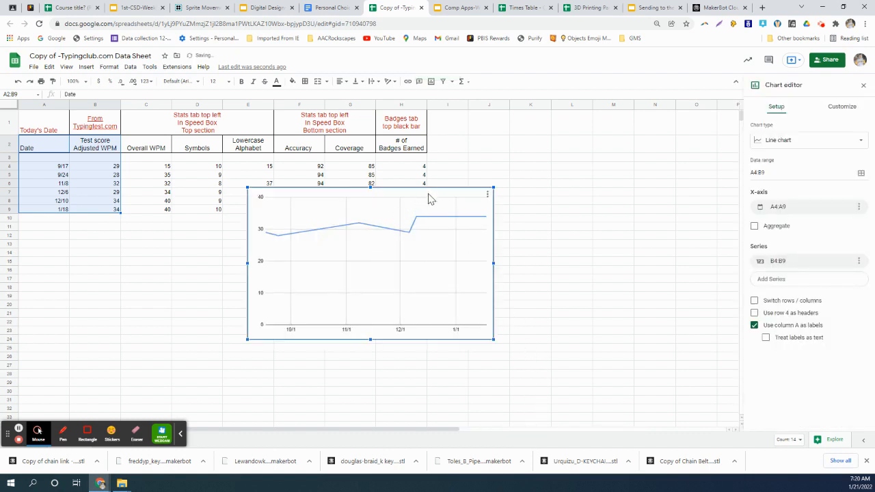
left_click_drag(430, 199, 216, 230)
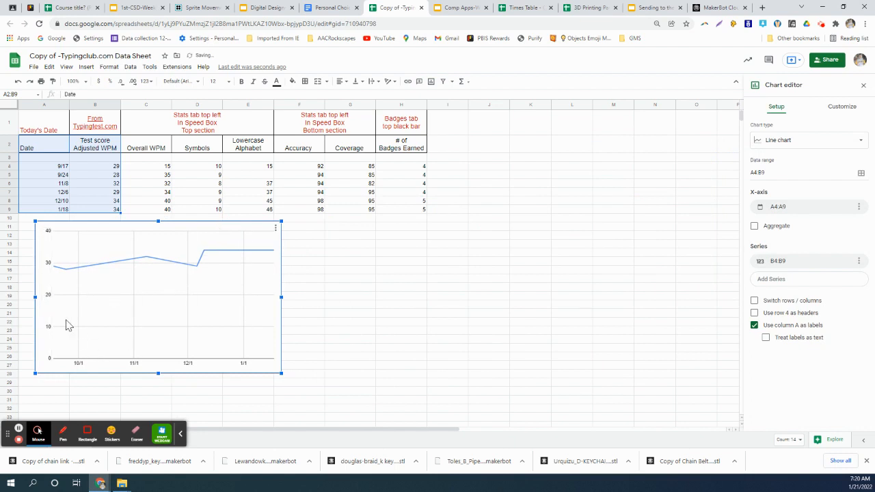
key("ctrl")
key("ctrl")
key("ctrl")
key("ctrl")
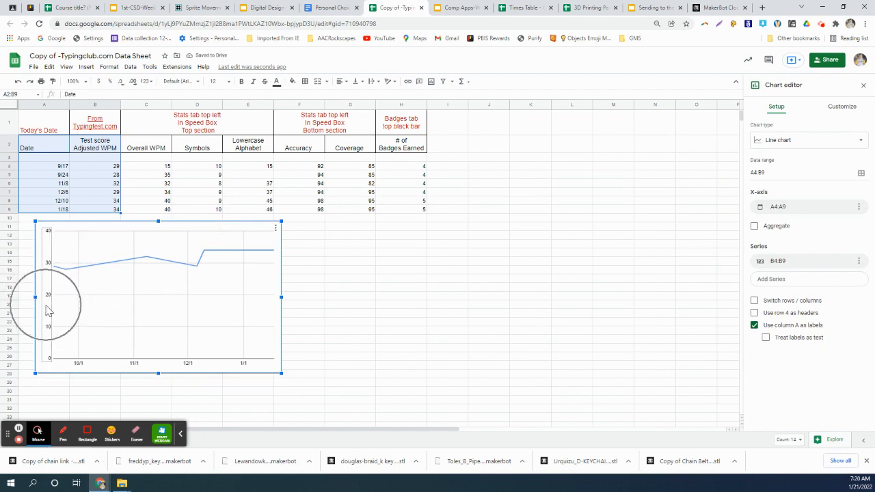
key("ctrl")
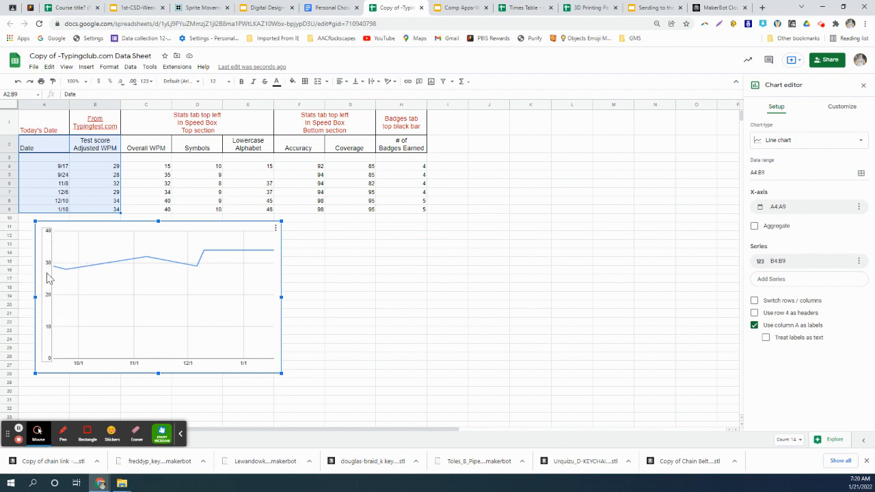
key("ctrl")
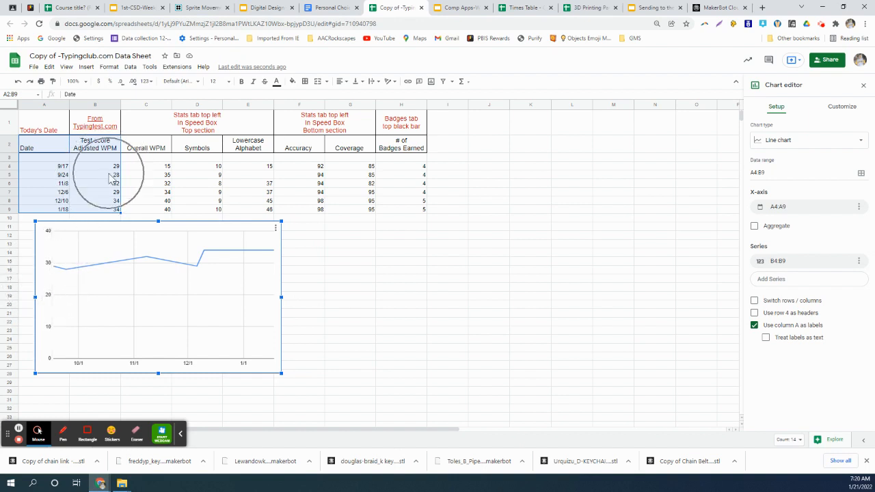
key("ctrl")
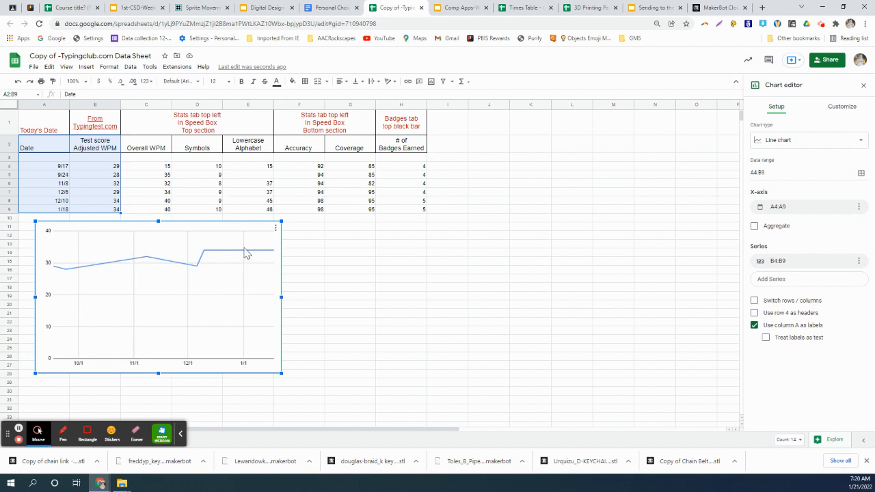
key("ctrl")
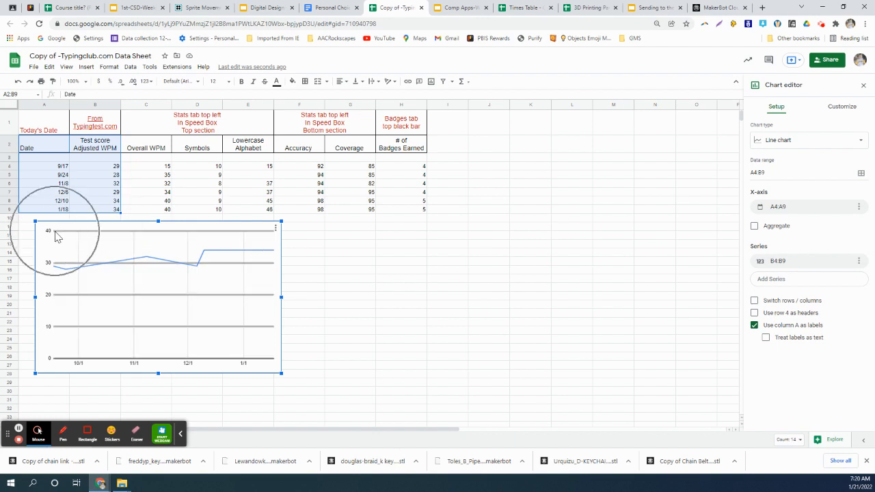
key("ctrl")
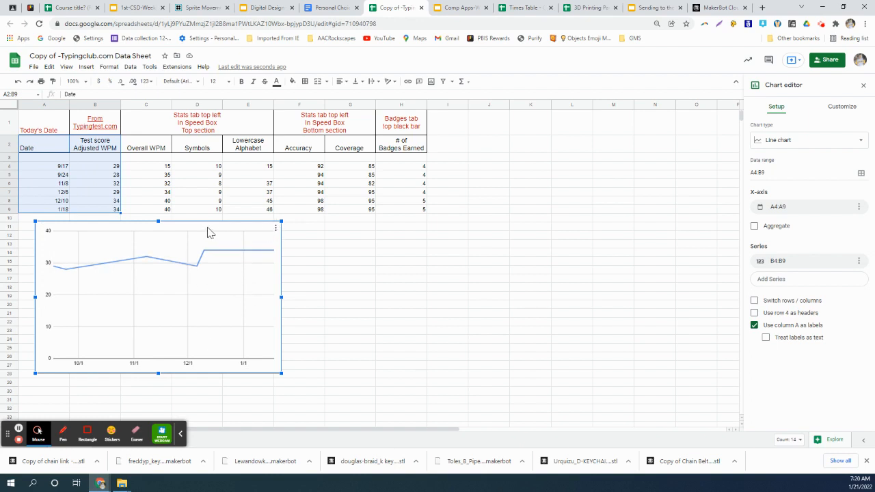
Step: Move the chart beside the table, over columns J to O, and open its horizontal axis settings
left_click_drag(209, 232, 669, 126)
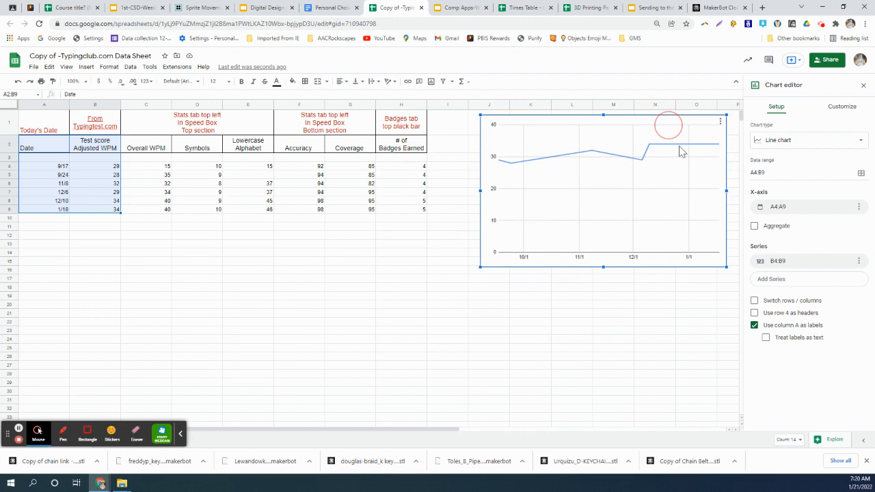
left_click(805, 188)
left_click(593, 260)
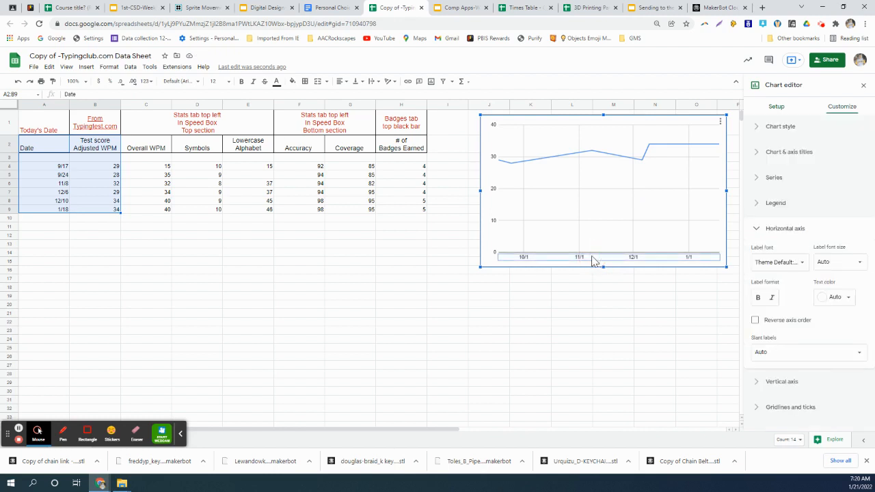
Step: Set the chart title to "Adjusted score Words Per Minute"
left_click(797, 246)
left_click(784, 155)
left_click(785, 155)
left_click(773, 154)
left_click(757, 158)
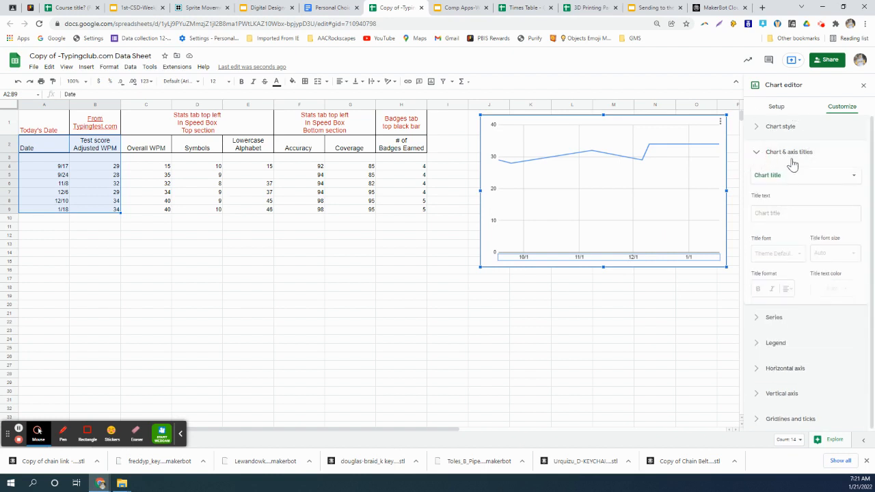
left_click(776, 177)
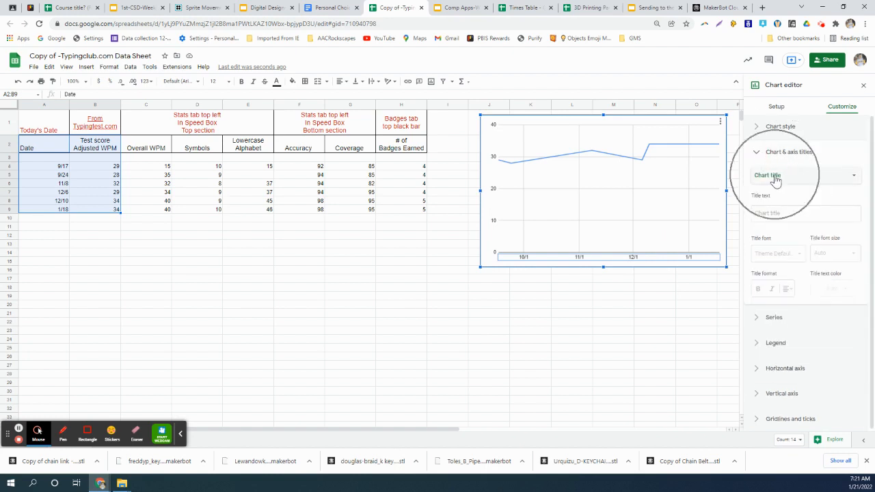
left_click(770, 218)
left_click(770, 217)
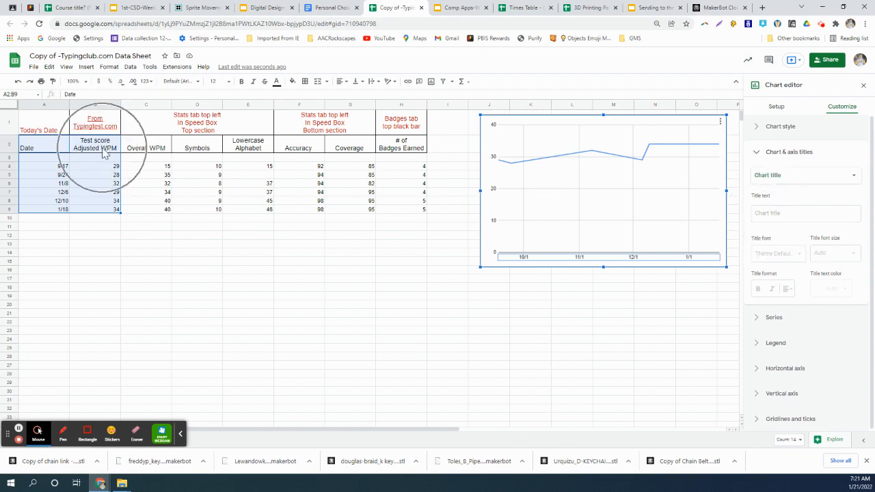
left_click(779, 213)
type("Adjusted score Words Per")
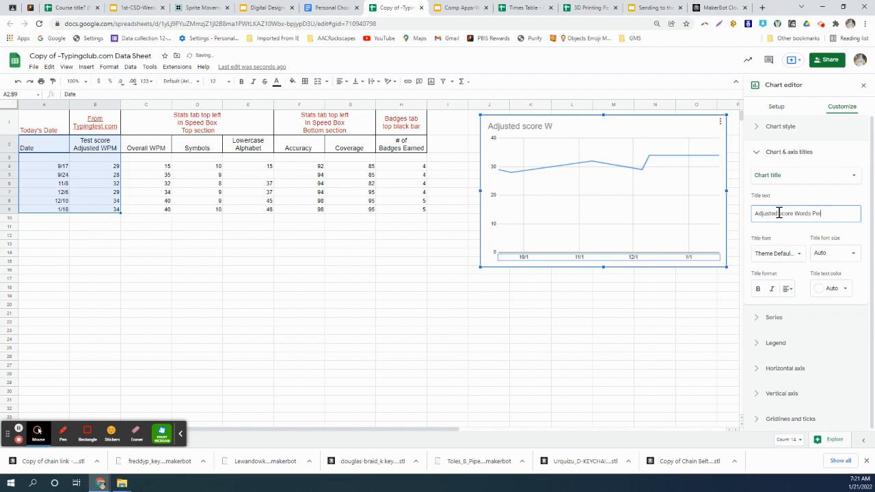
type("Minute")
left_click(580, 129)
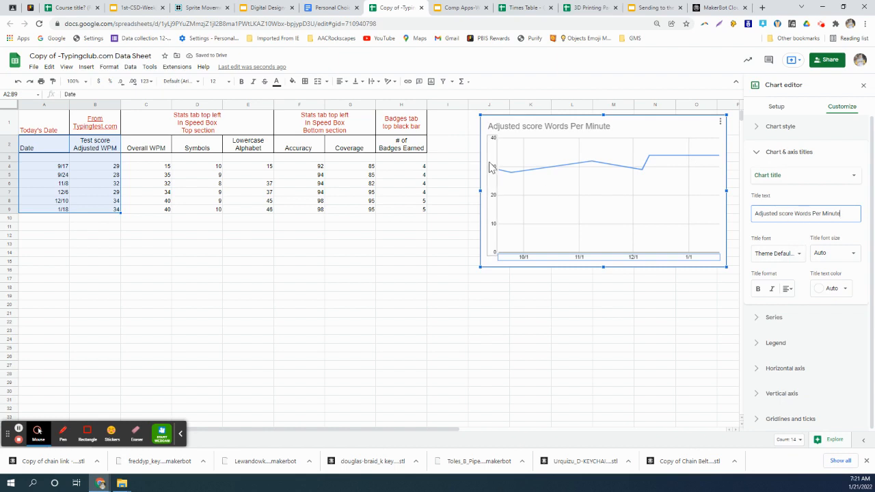
key("ctrl")
key("ctrl")
key("ctrl")
key("ctrl")
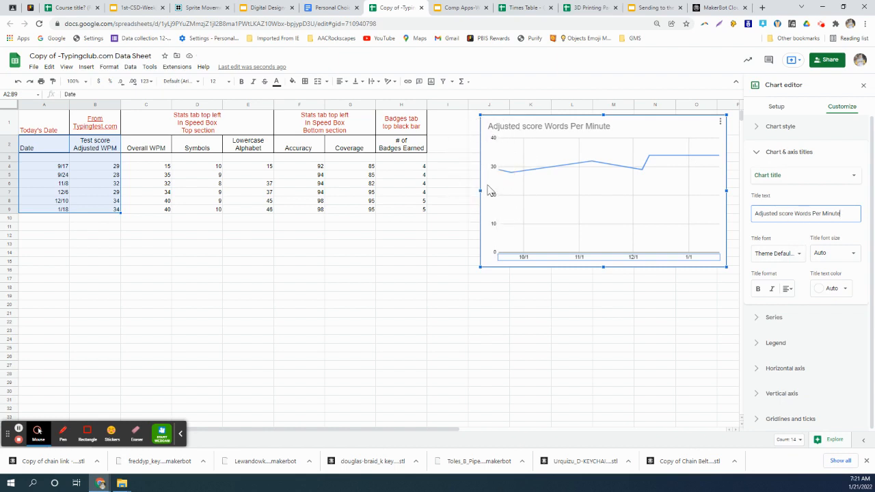
left_click(574, 132)
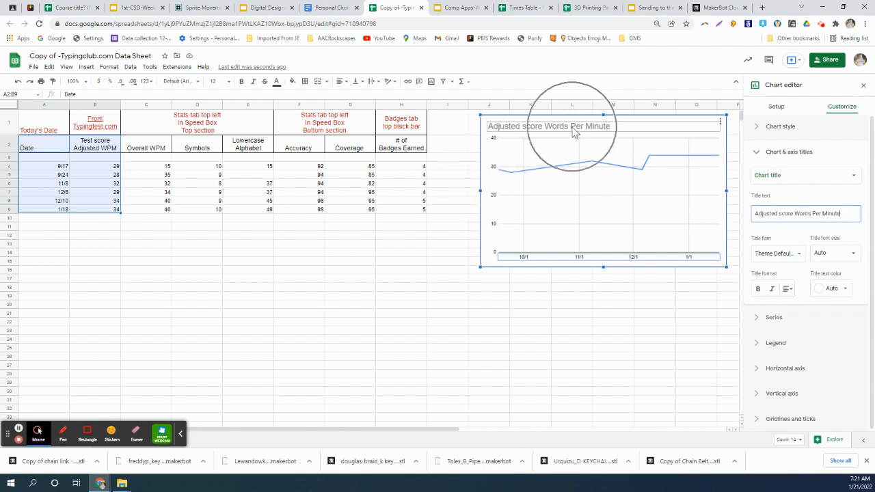
Step: Give the chart's vertical axis the title "WPM"
left_click(490, 186)
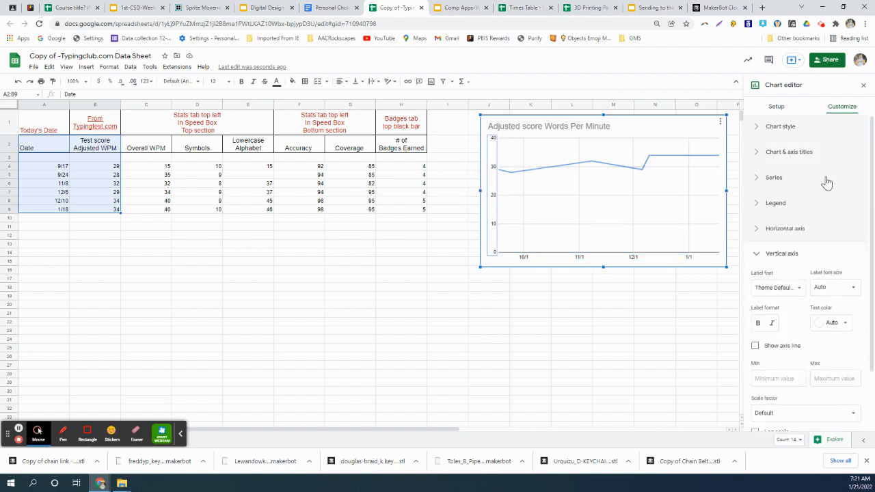
left_click(759, 154)
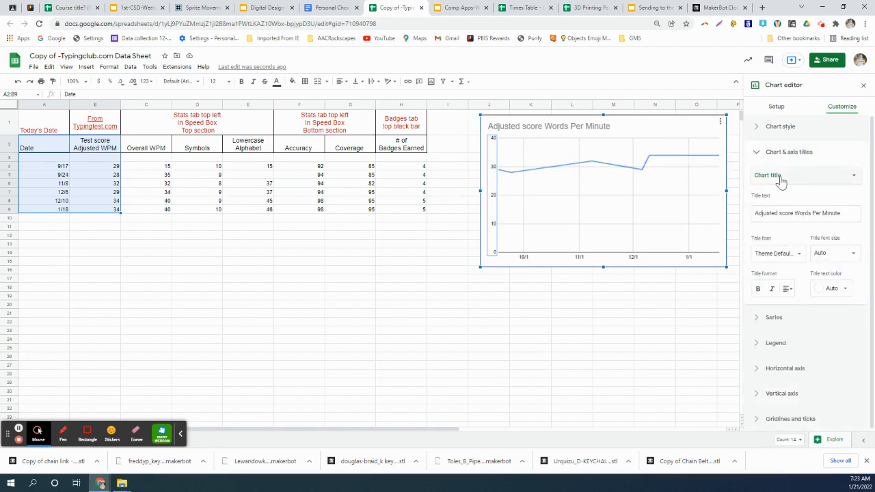
left_click(855, 177)
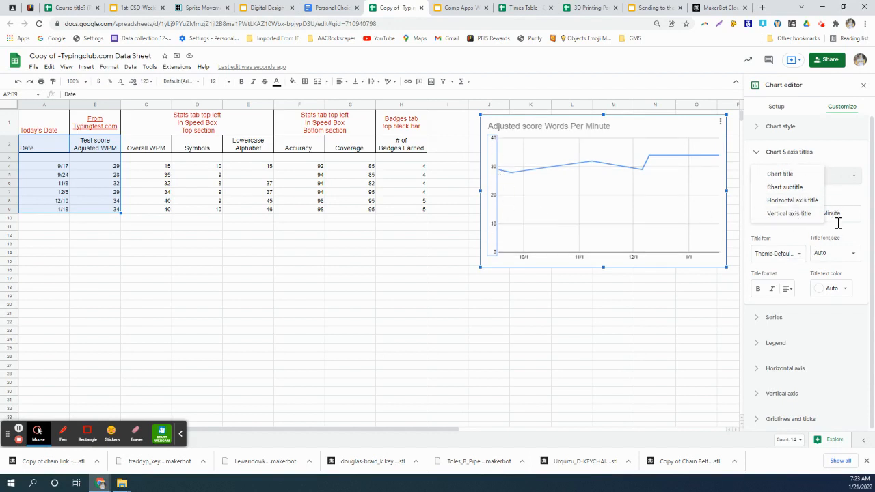
left_click(804, 214)
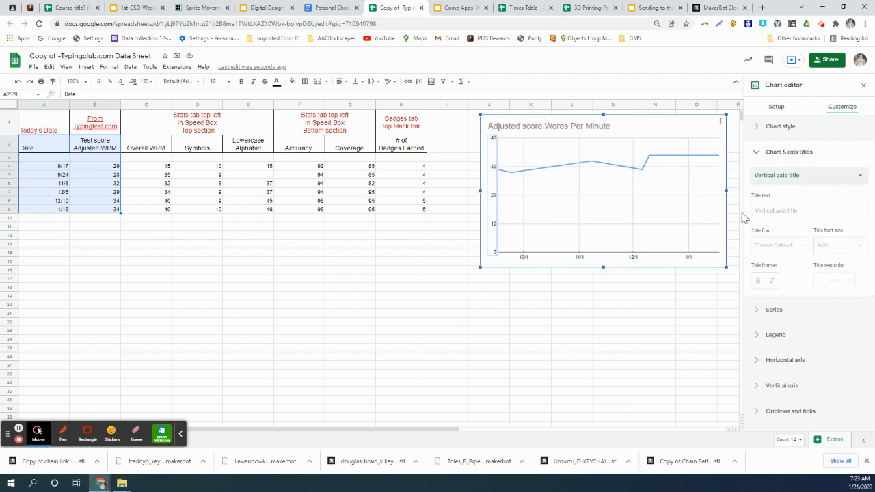
left_click(783, 210)
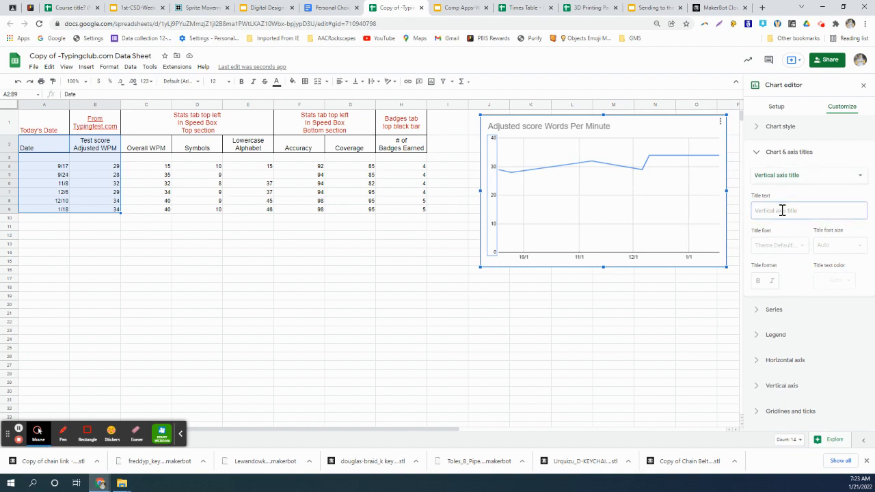
type("WPM")
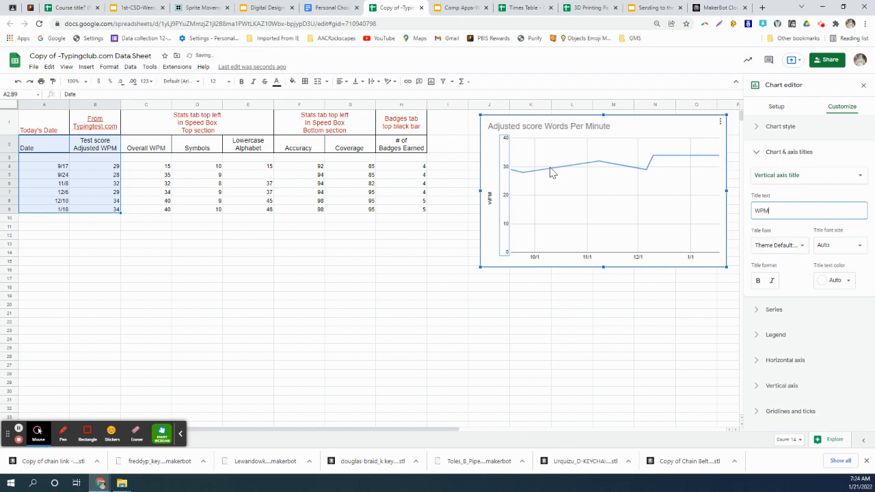
left_click(490, 212)
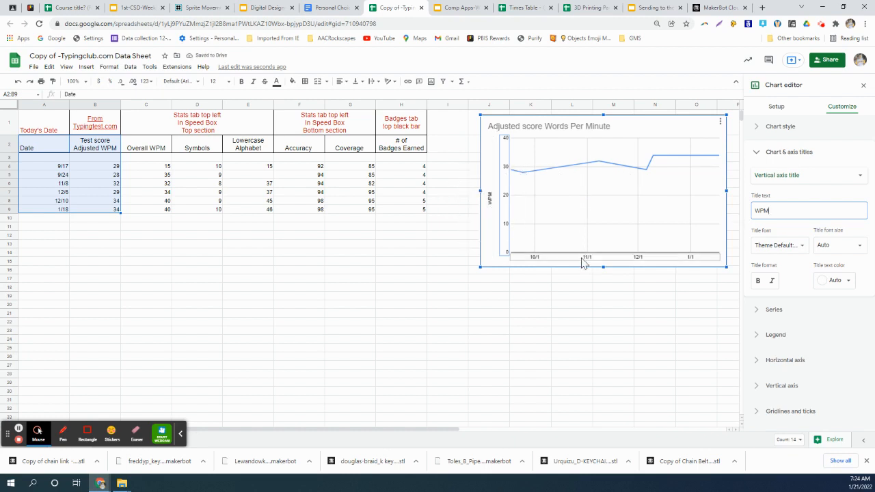
Step: Give the chart's horizontal axis the title "Date"
left_click(587, 259)
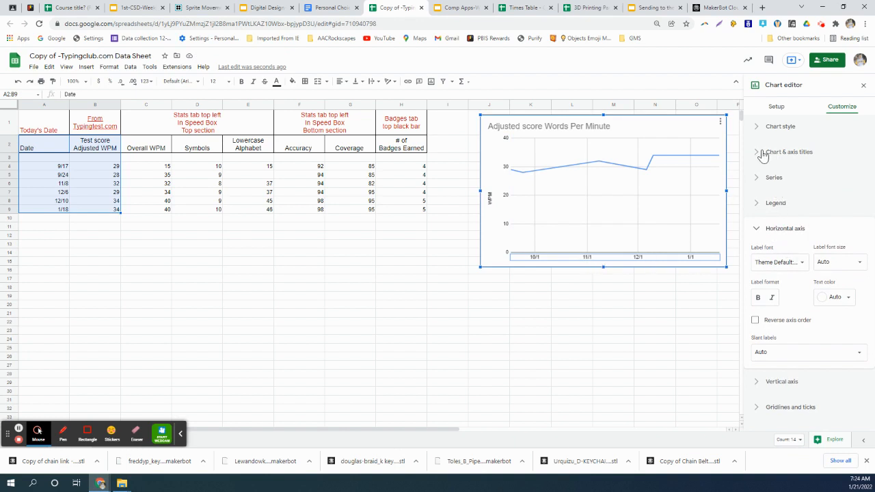
left_click(789, 155)
left_click(757, 153)
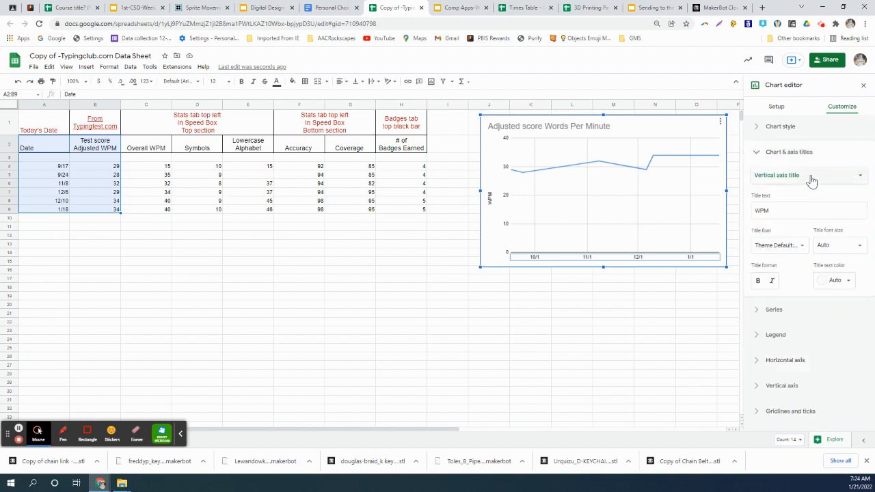
left_click(861, 179)
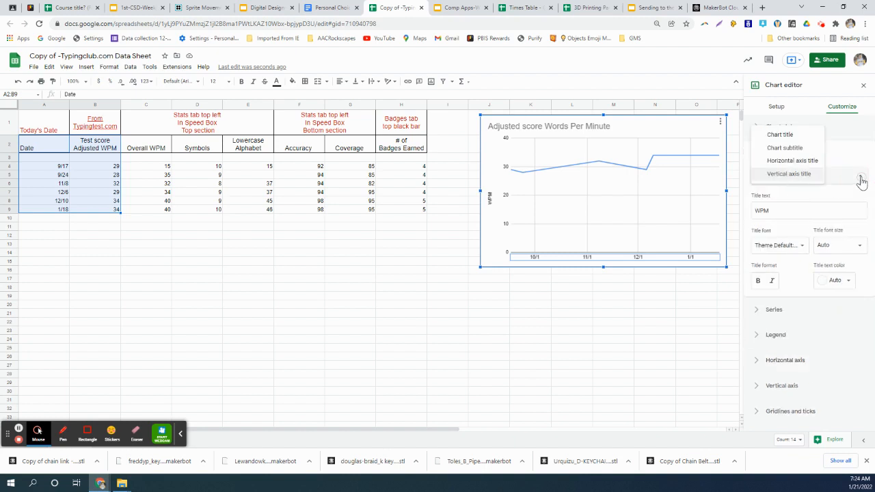
left_click(795, 162)
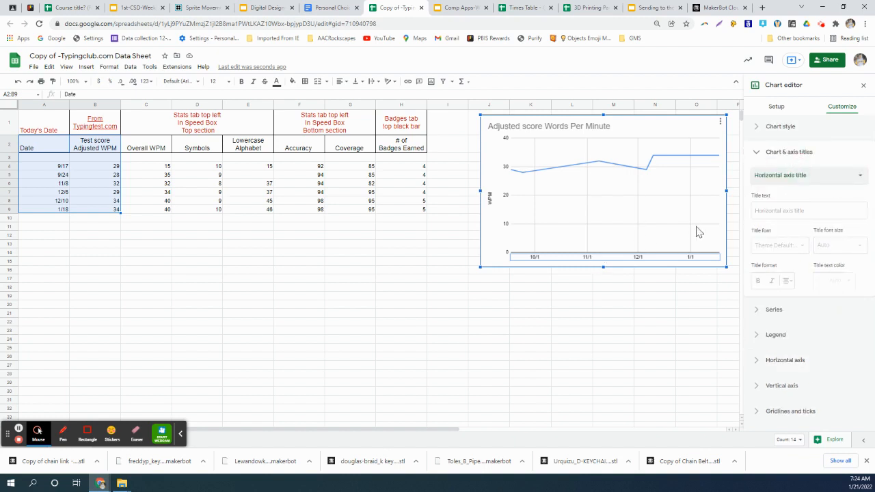
left_click(781, 212)
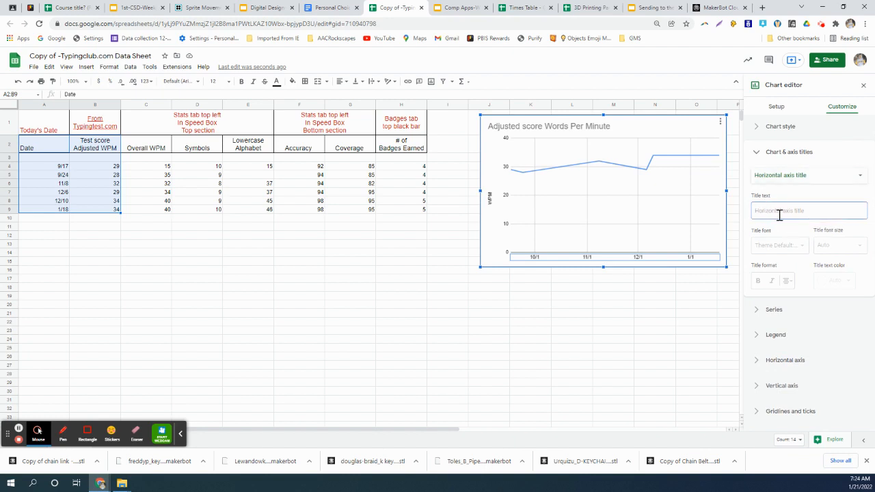
type("Date")
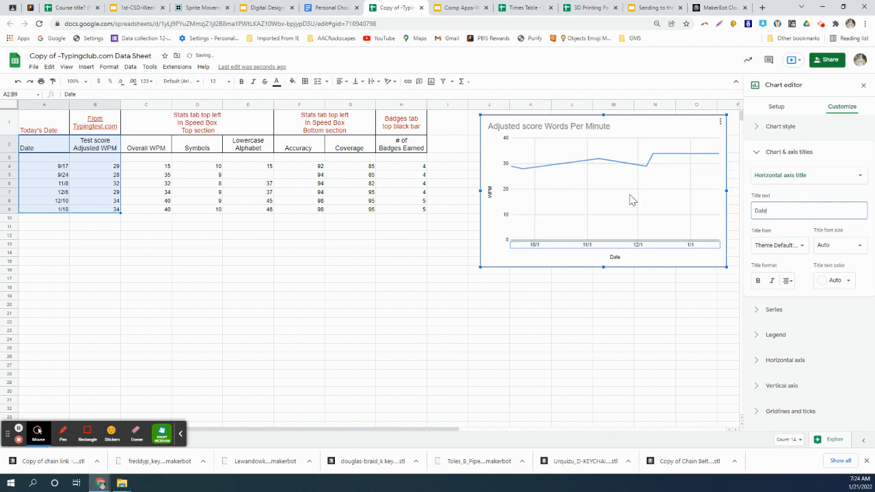
left_click(512, 251)
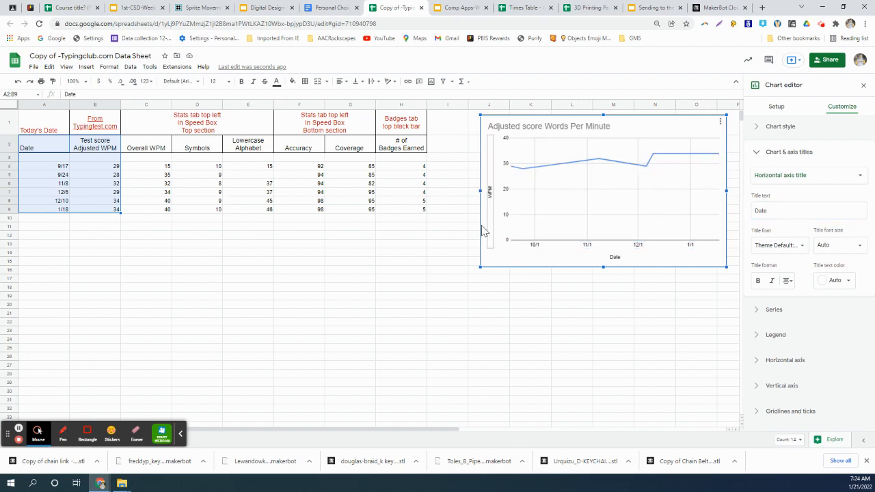
left_click(514, 174)
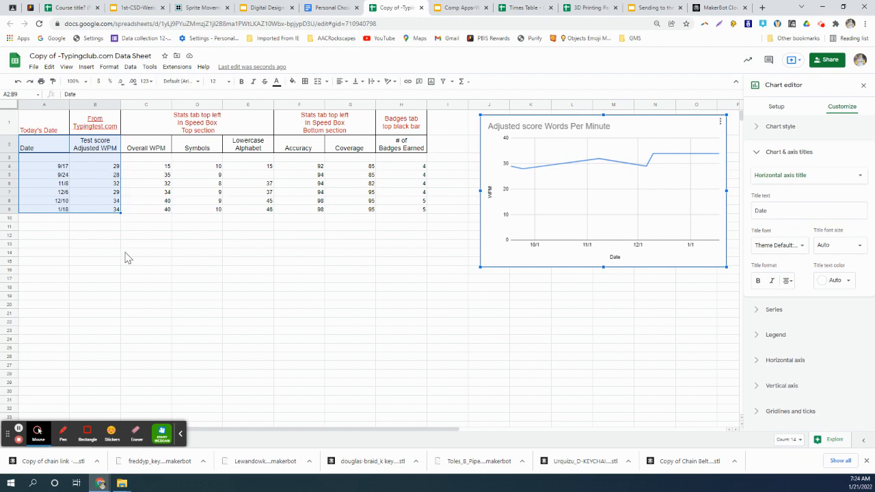
Step: Insert a line chart of the whole table, A2:H9, and place it below the data rows
left_click(509, 296)
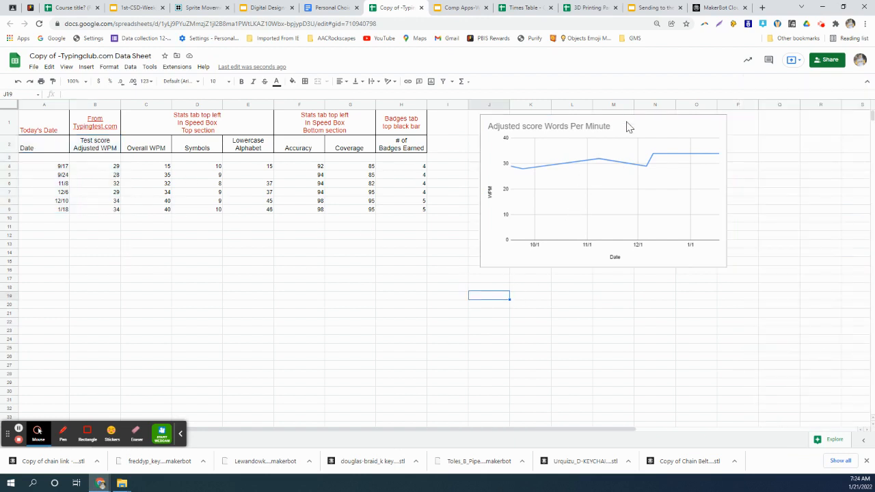
left_click(29, 151)
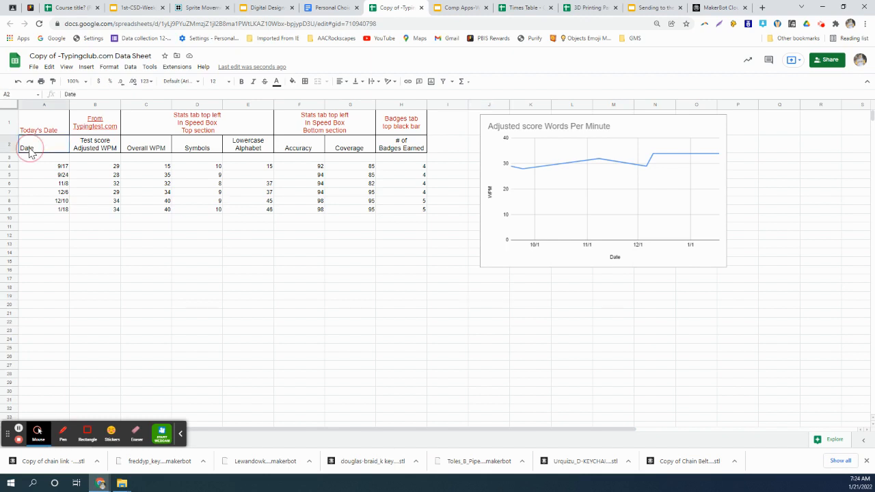
left_click_drag(29, 152, 417, 214)
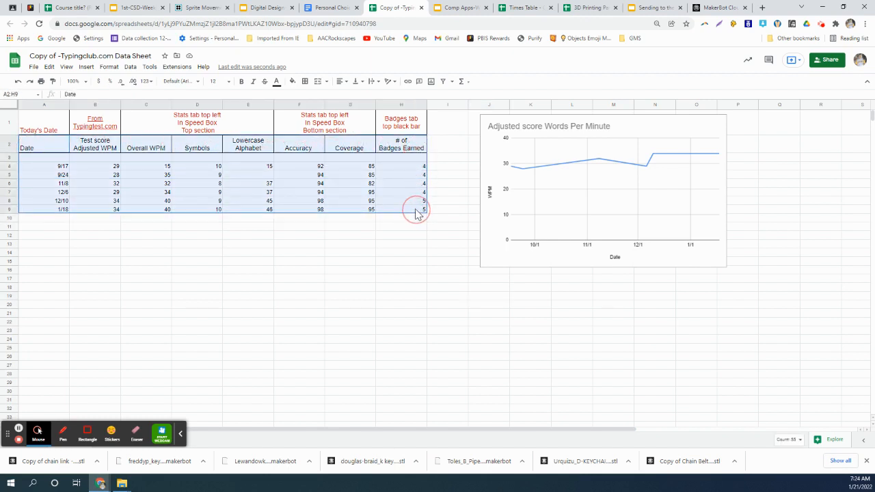
left_click(85, 67)
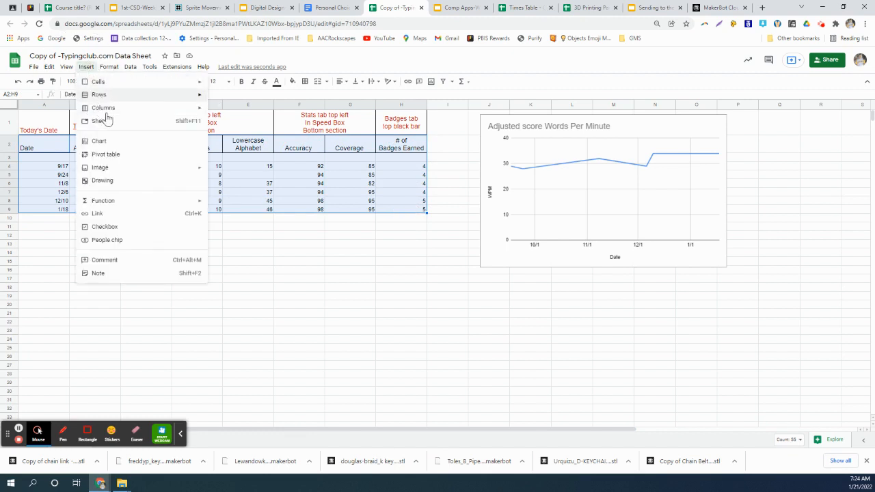
left_click(100, 142)
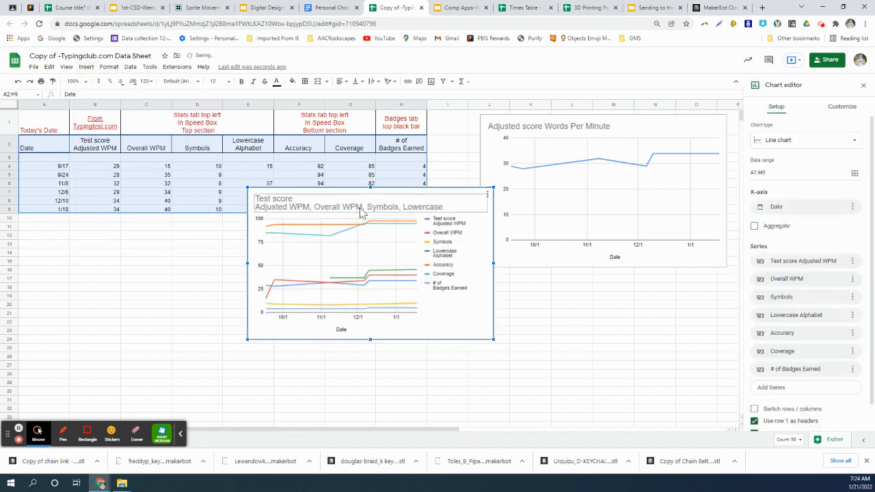
left_click_drag(405, 193, 201, 234)
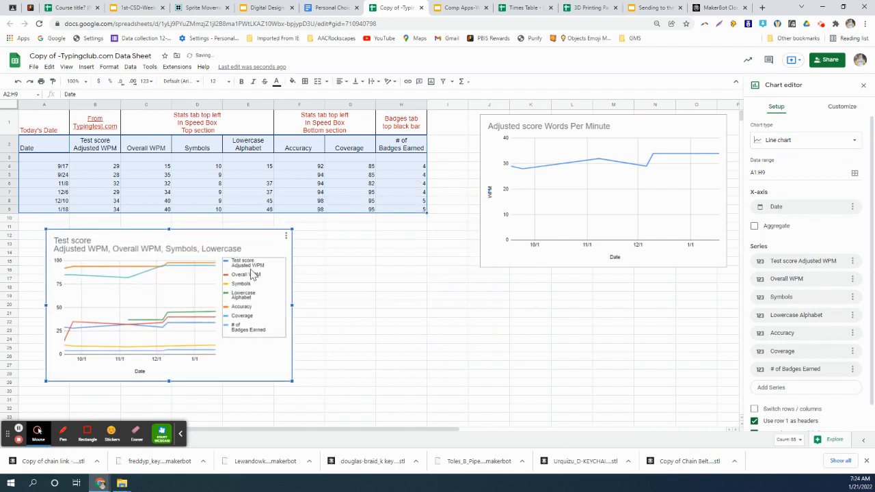
Step: Examine the legend entries and matching lines in the full-table chart
left_click(245, 303)
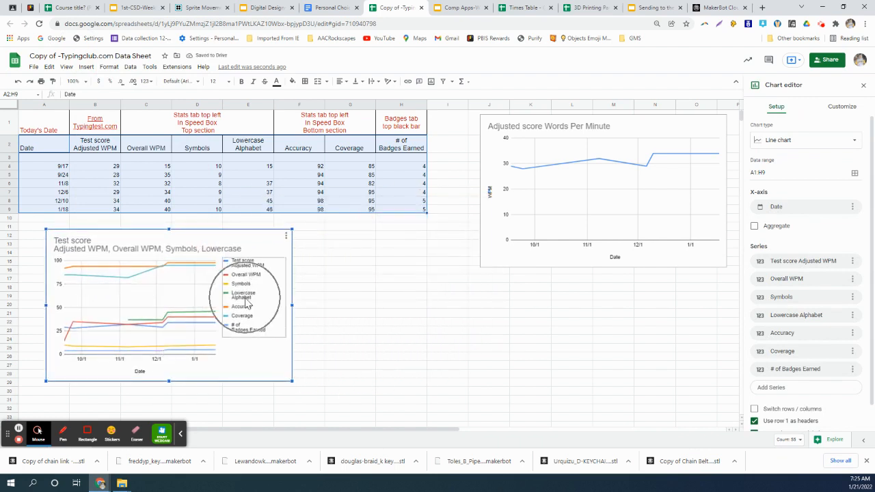
left_click(248, 292)
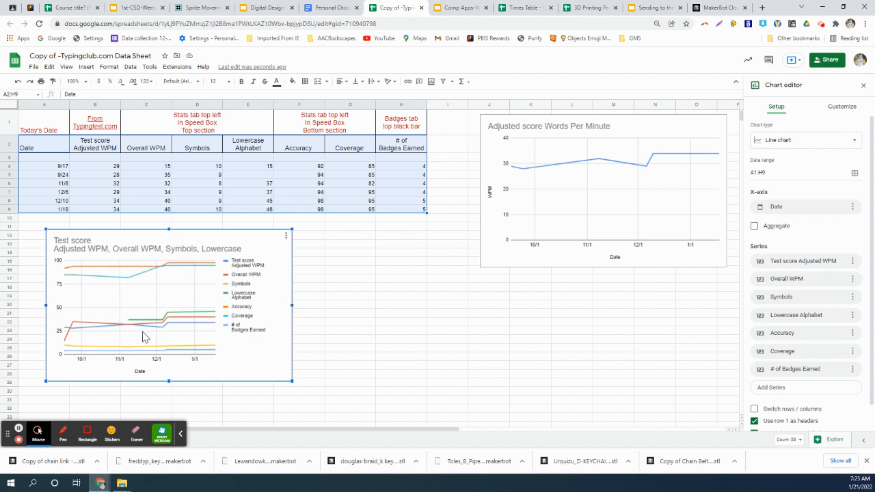
left_click(59, 152)
key("ctrl")
key("ctrl")
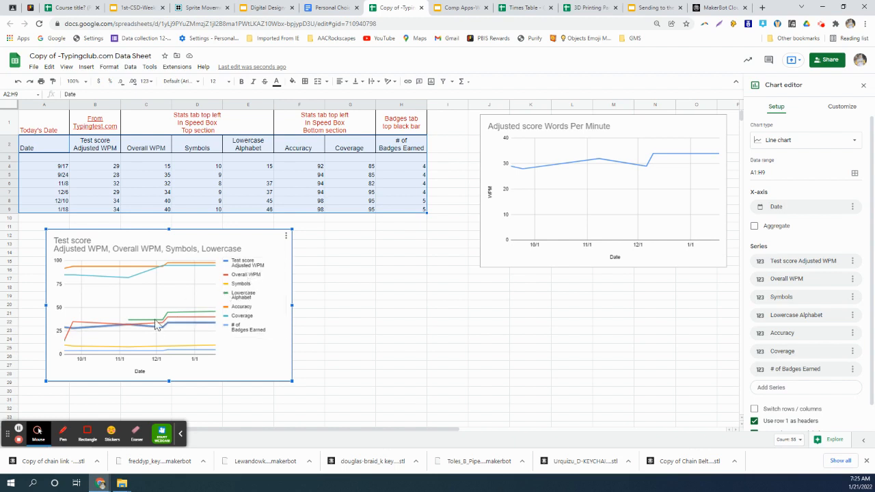
key("ctrl")
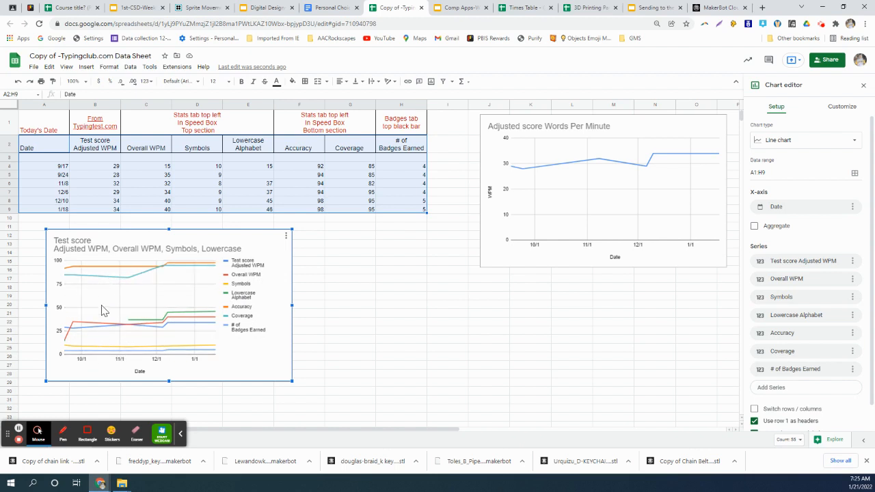
left_click(78, 345)
key("ctrl")
key("ctrl")
key("ctrl")
Step: Shift the full-table chart slightly closer to column A and leave chart editing
left_click_drag(184, 238, 169, 234)
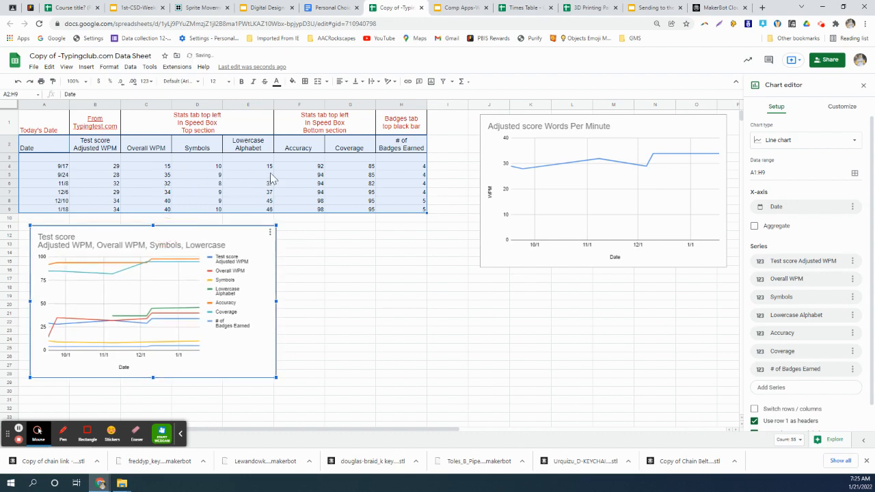
left_click(311, 293)
left_click(212, 175)
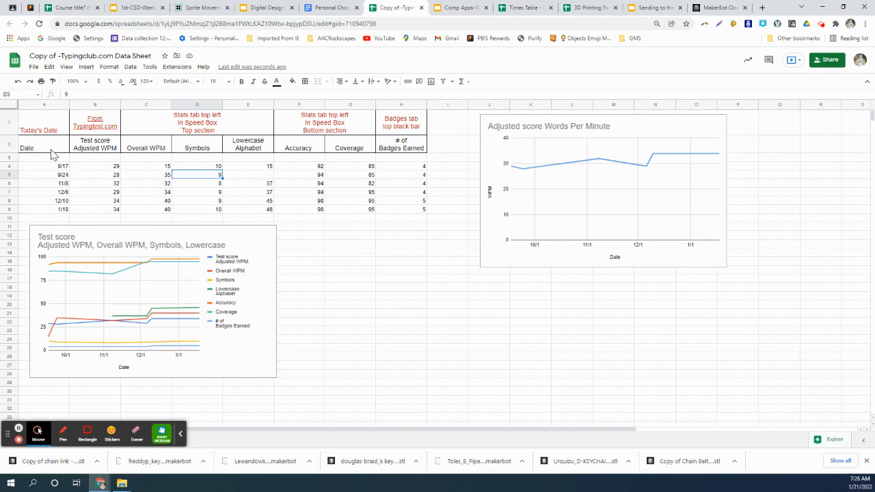
Step: Chart only the Date, Overall WPM and Lowercase Alphabet columns, rows 2 to 9, and place the chart beside the full-table chart
left_click_drag(51, 154, 51, 214)
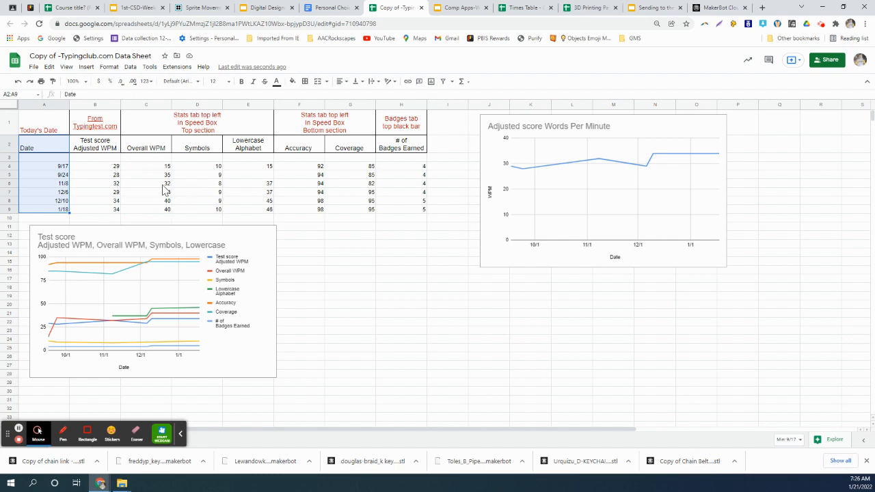
left_click_drag(162, 149, 162, 211)
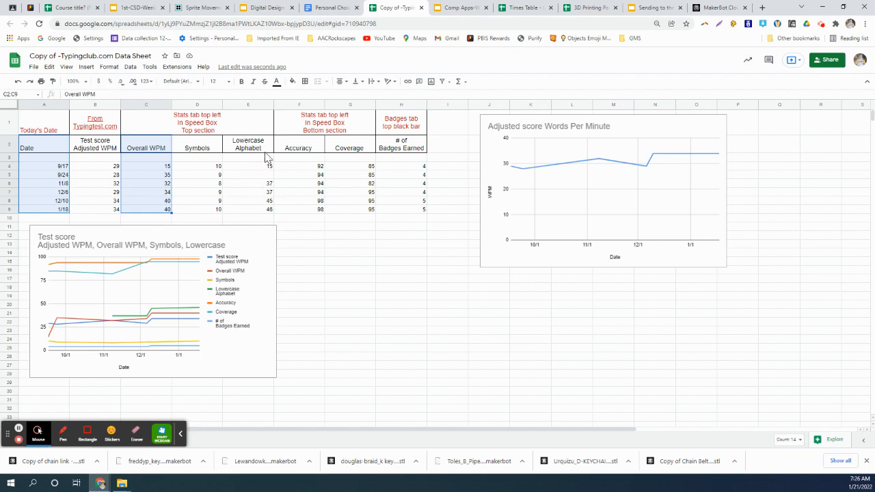
left_click_drag(266, 152, 264, 214)
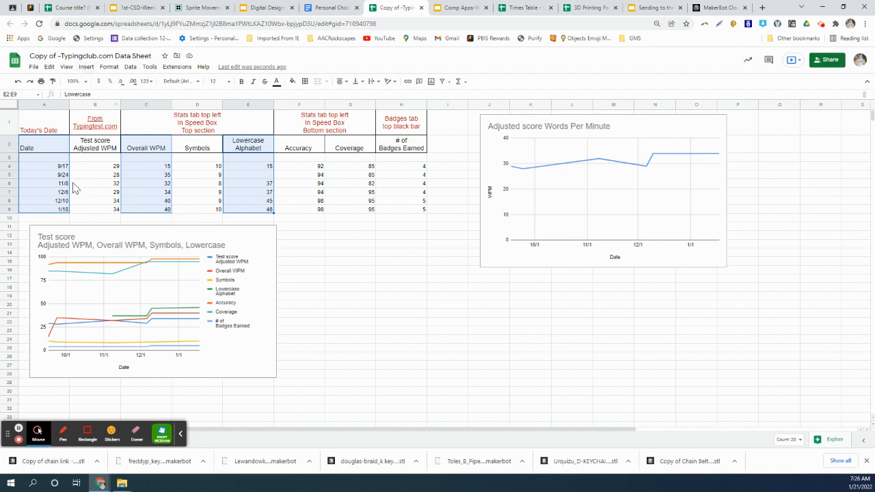
left_click(86, 68)
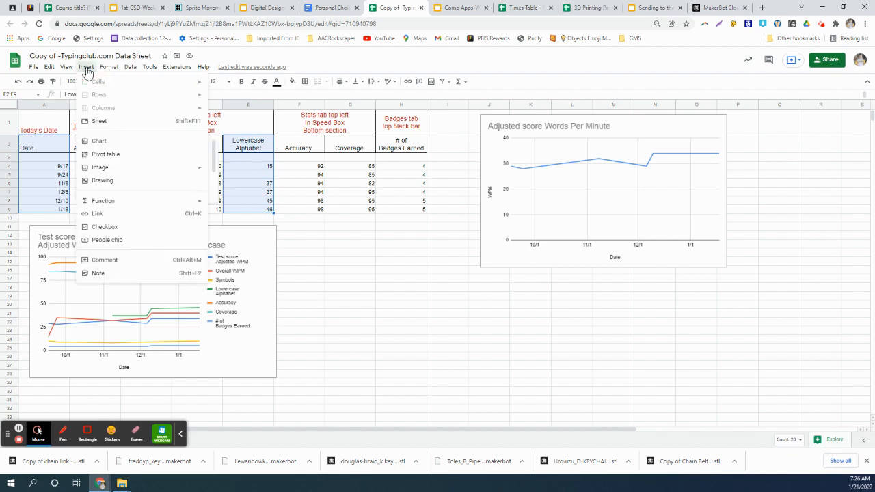
left_click(99, 140)
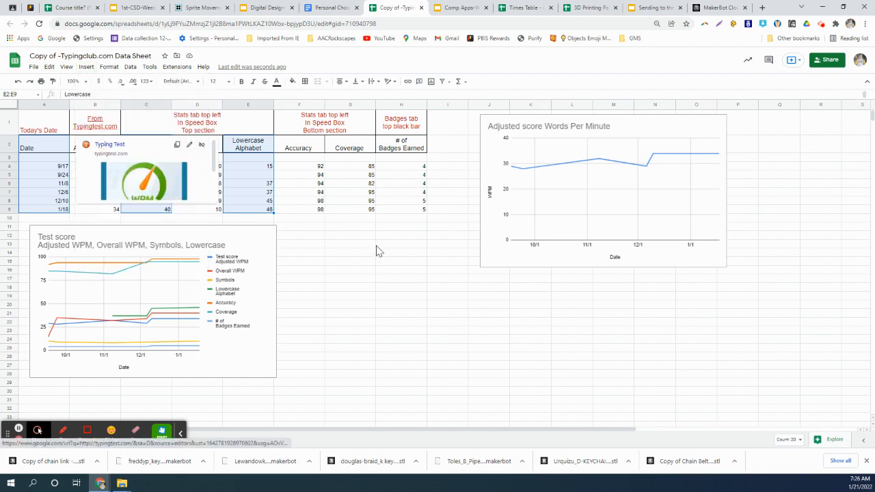
left_click_drag(323, 202, 386, 284)
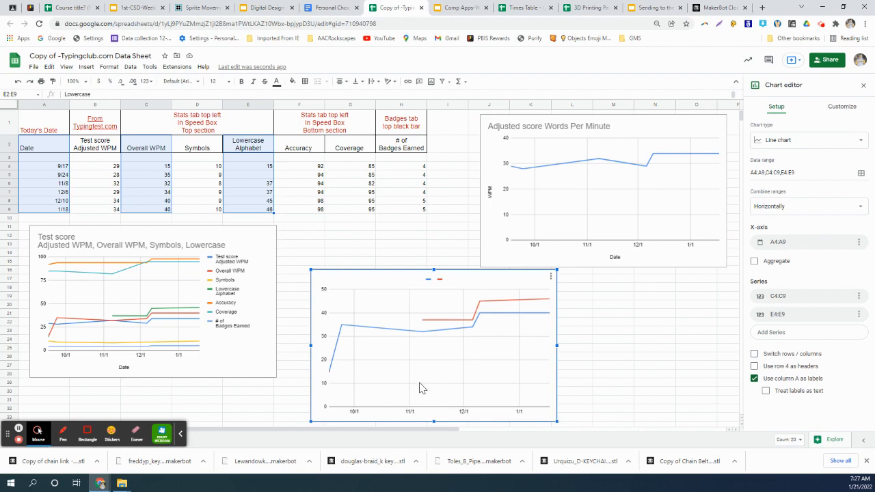
Step: Set the title of the new two-series chart to "WPM & Alphabet"
left_click(431, 282)
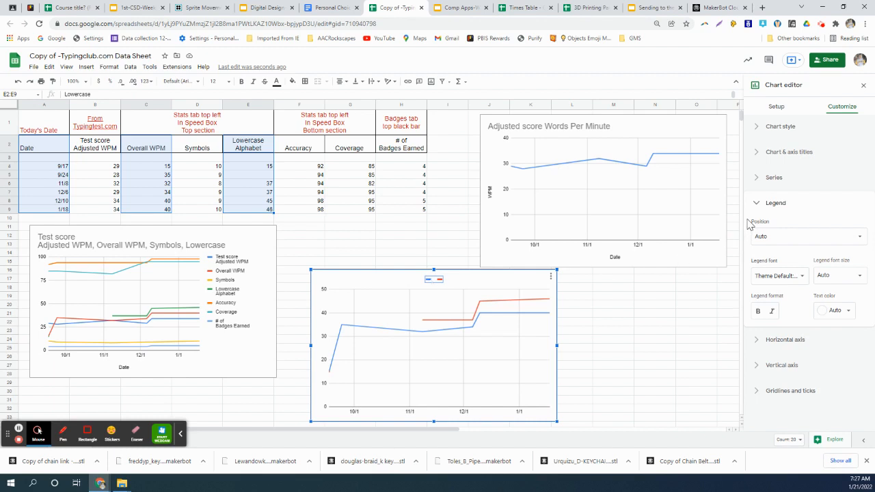
left_click(756, 153)
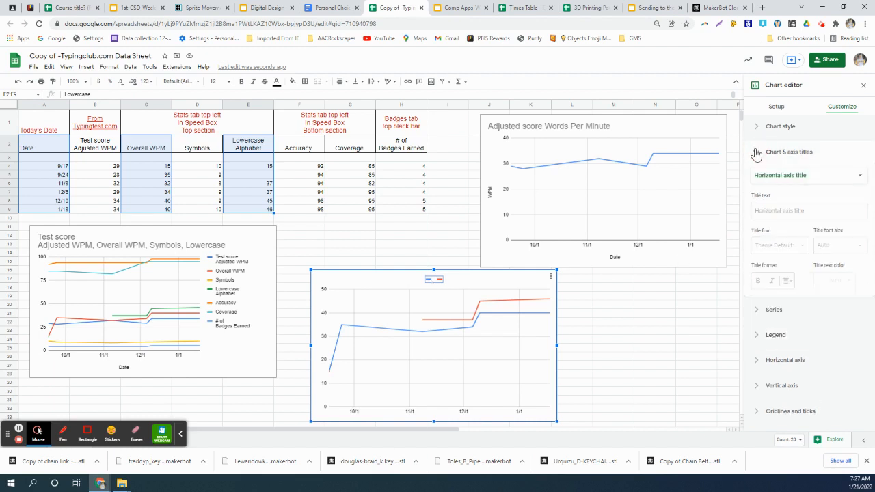
left_click(775, 211)
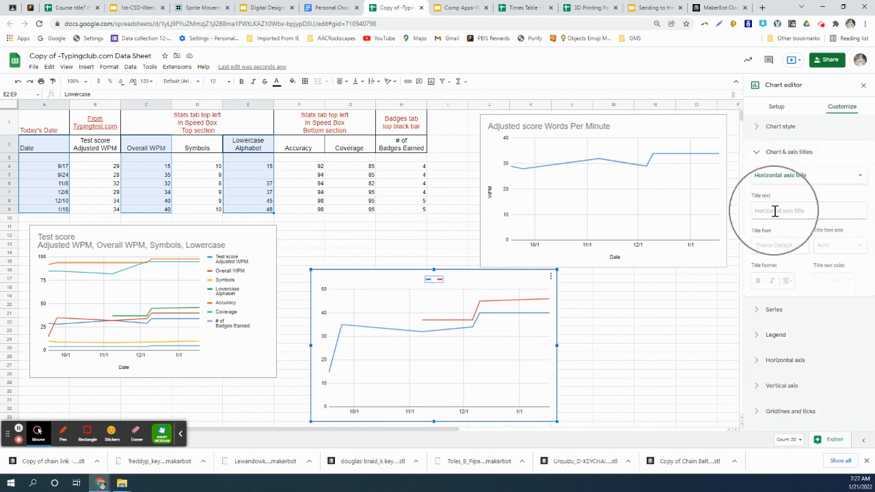
left_click(775, 210)
left_click(787, 177)
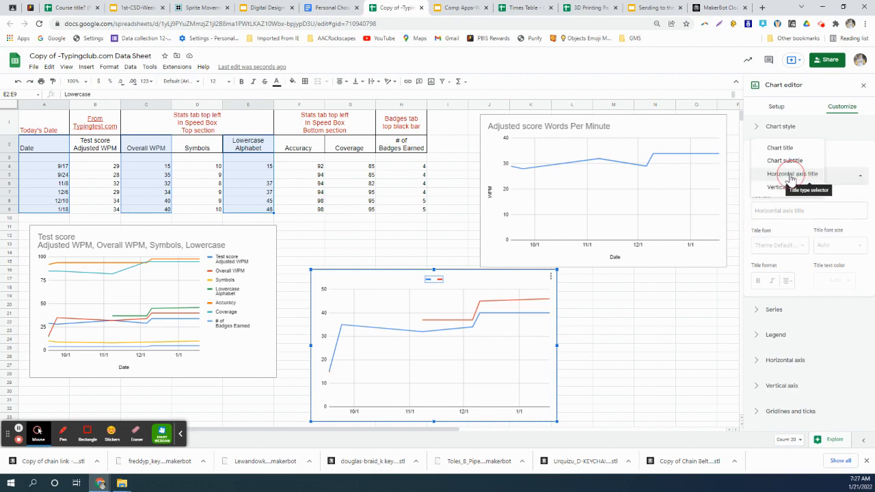
left_click(781, 147)
left_click(790, 215)
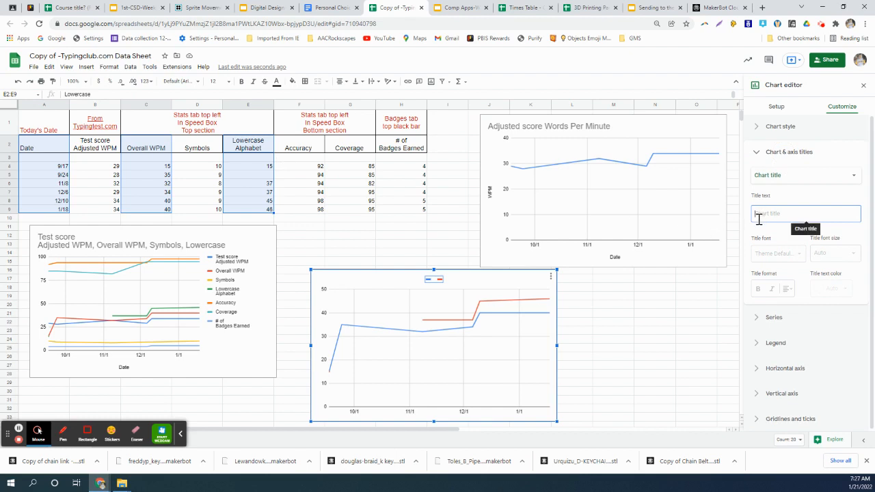
type("W")
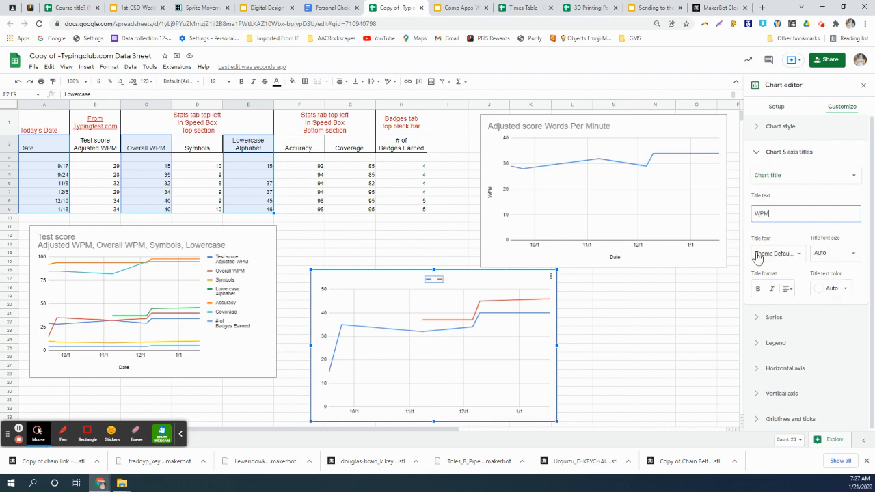
type("PM ")
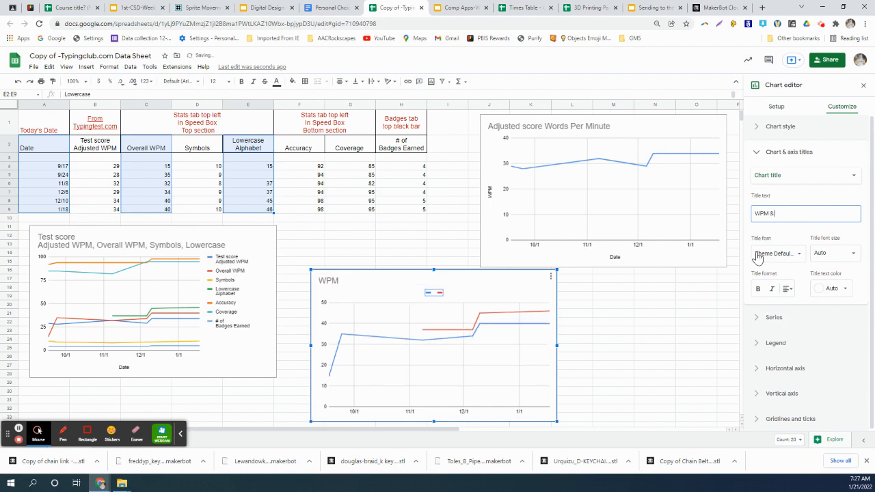
type("& Alphabet")
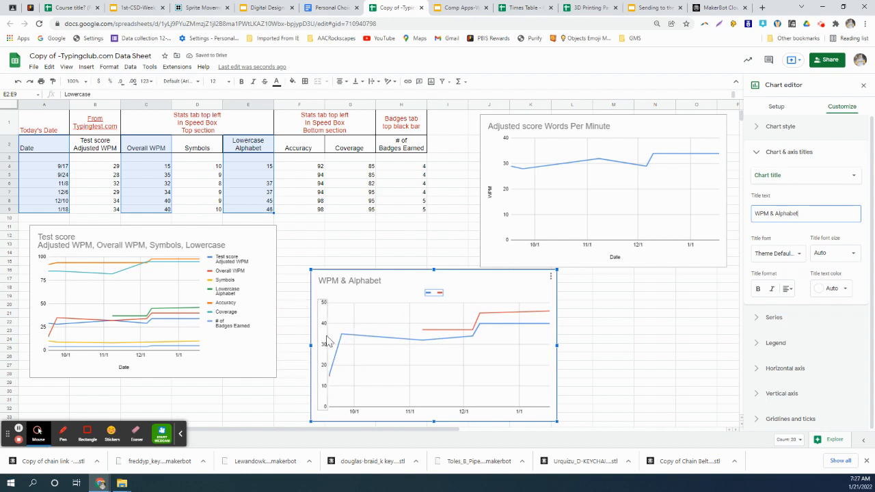
Step: Give the vertical axis of the WPM & Alphabet chart the title "WPM"
left_click(811, 177)
left_click(793, 214)
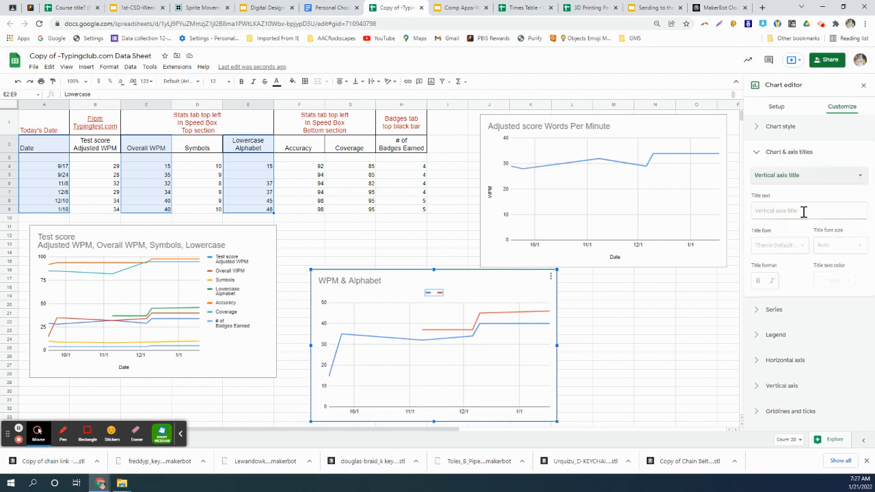
left_click(804, 212)
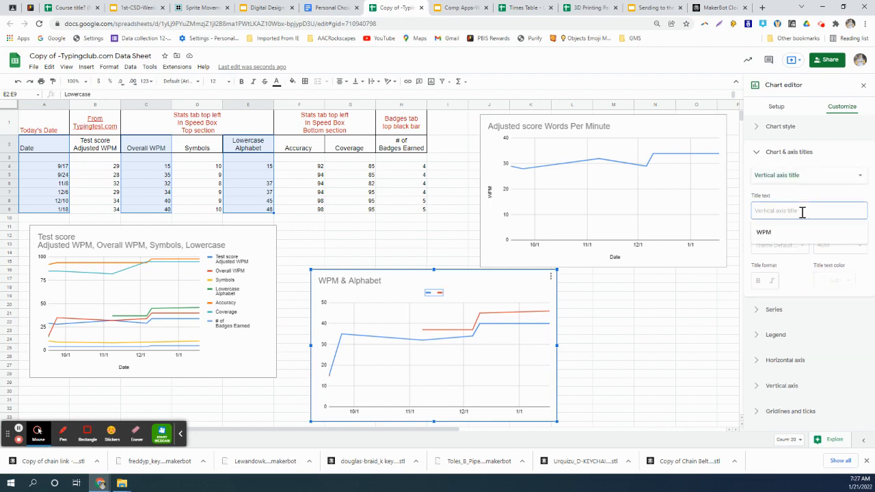
type("WPM")
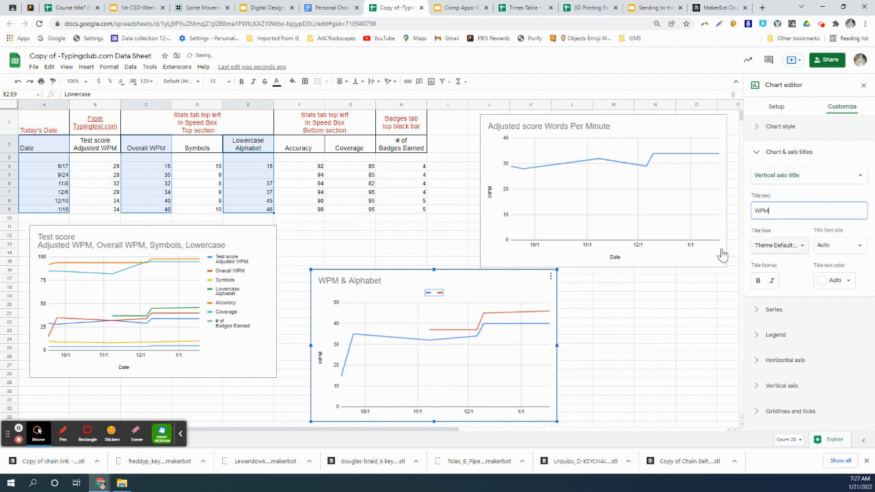
Step: Give the horizontal axis of the WPM & Alphabet chart the title "Date"
left_click(431, 413)
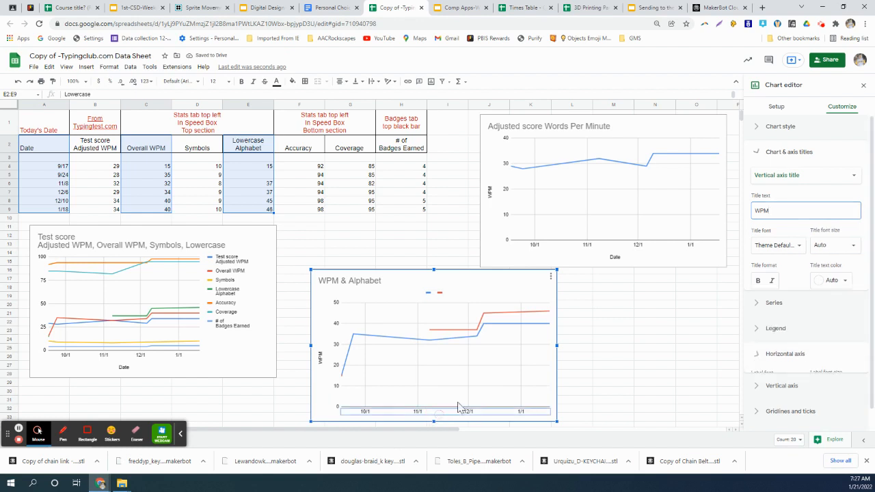
left_click(763, 152)
left_click(818, 179)
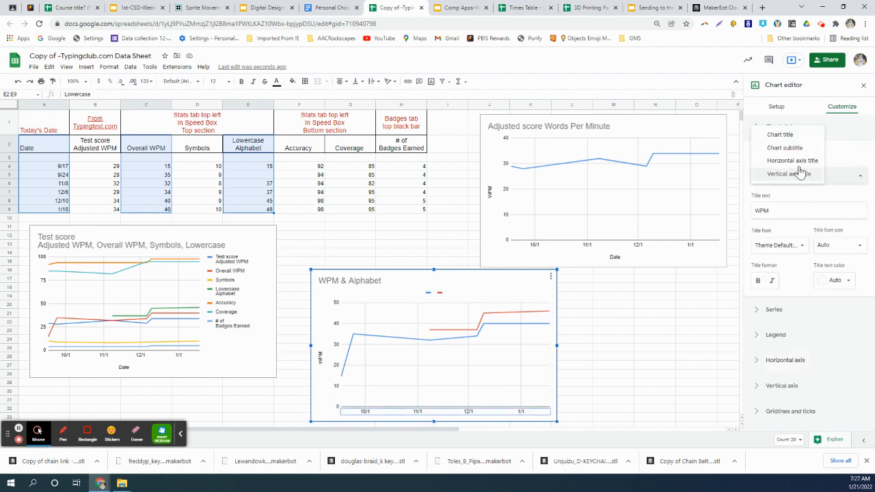
left_click(794, 160)
left_click(793, 212)
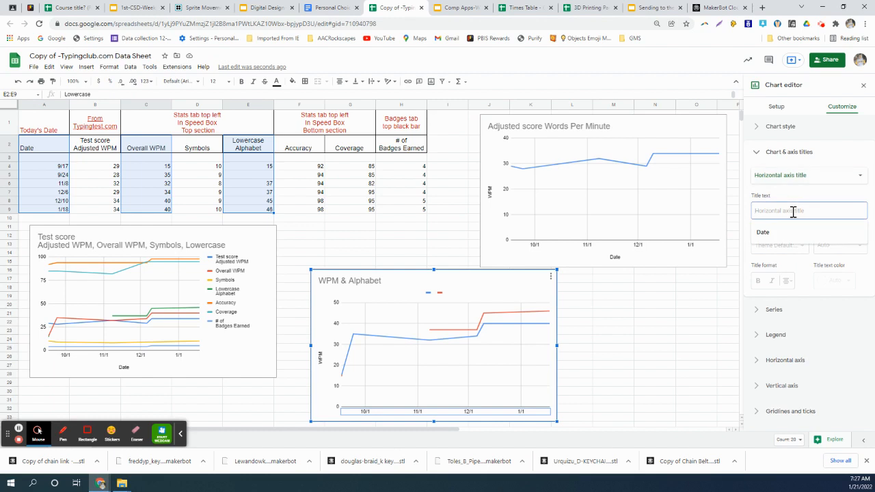
type("Date")
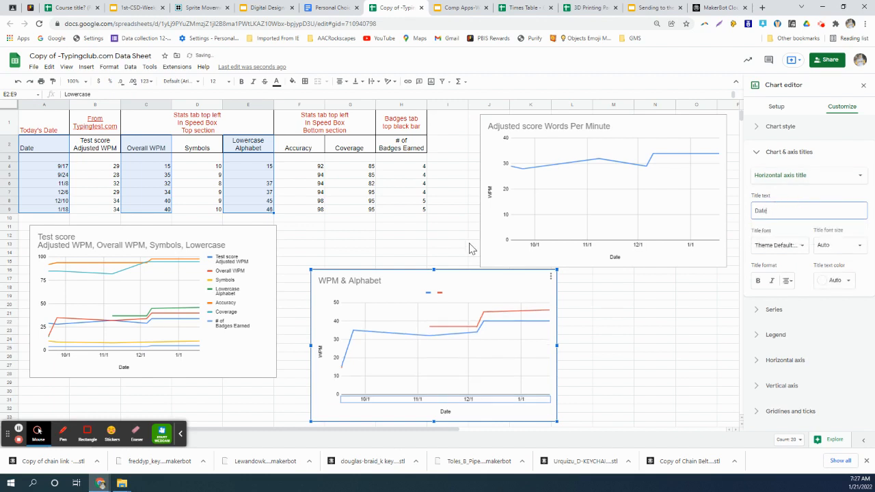
Step: Label the red series "Lowercase Alphabet" in the legend of the WPM & Alphabet chart
left_click(448, 296)
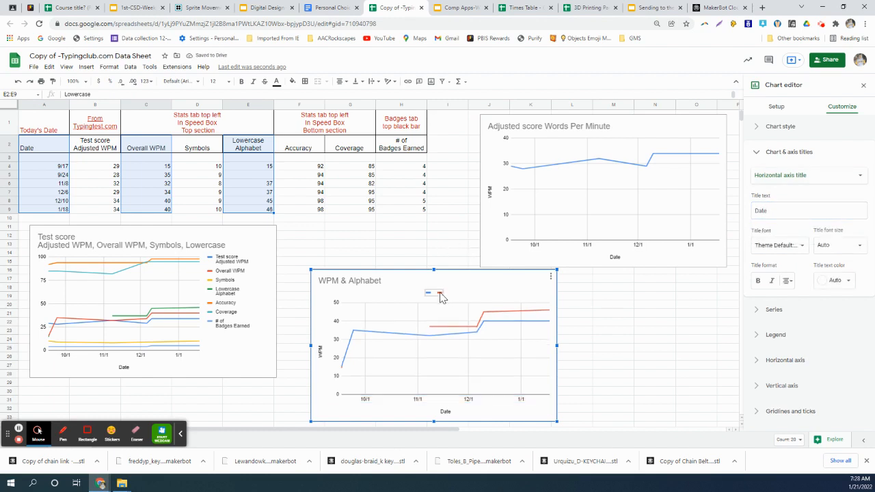
left_click(435, 294)
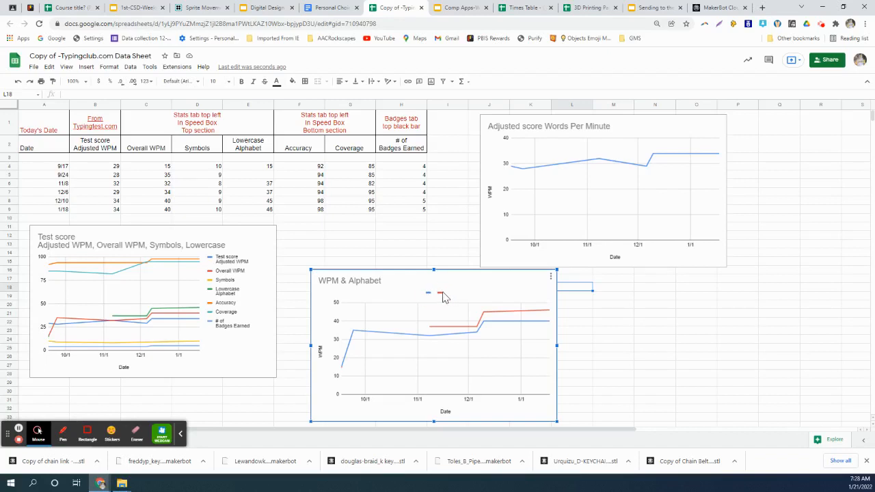
double_click(441, 295)
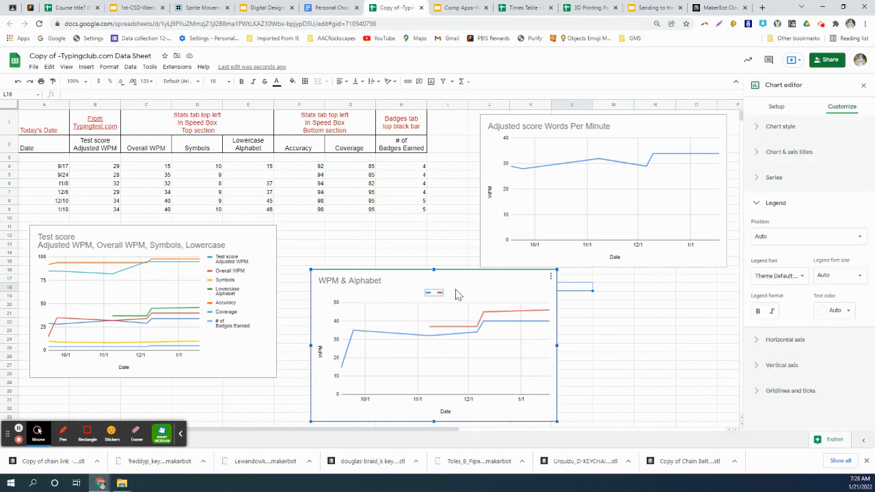
left_click(439, 294)
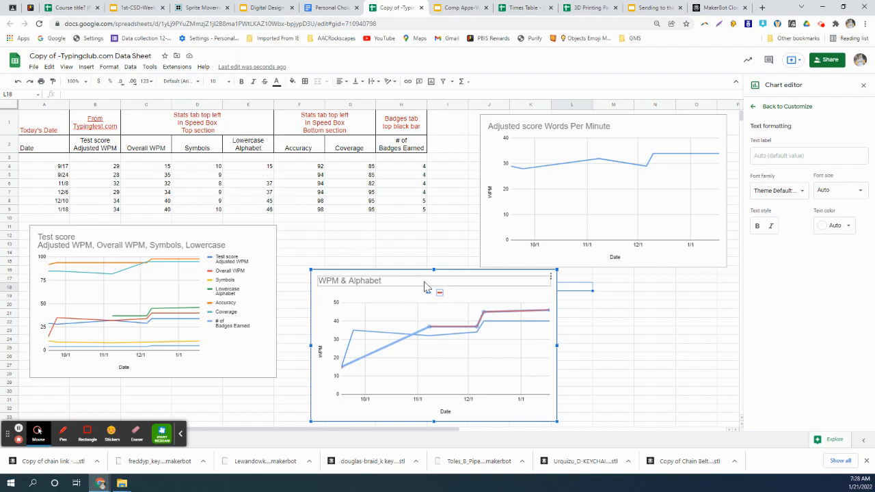
left_click(778, 155)
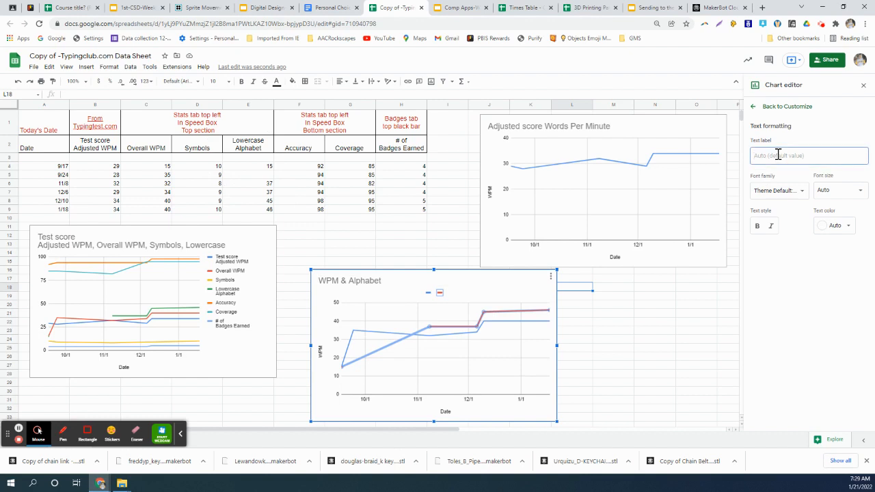
type("l")
type("owercase Alphab")
Step: Label the blue series "Overall WPM" in the legend of the WPM & Alphabet chart and leave chart editing
left_click(405, 292)
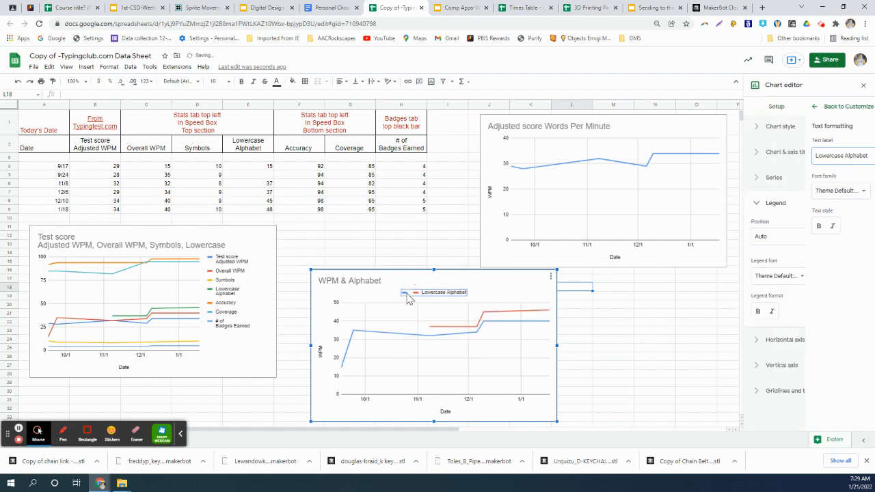
left_click(406, 300)
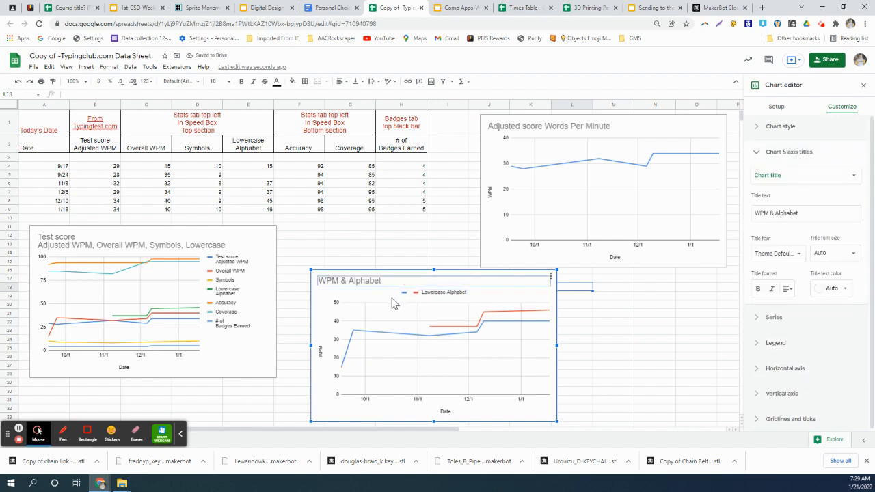
left_click(404, 293)
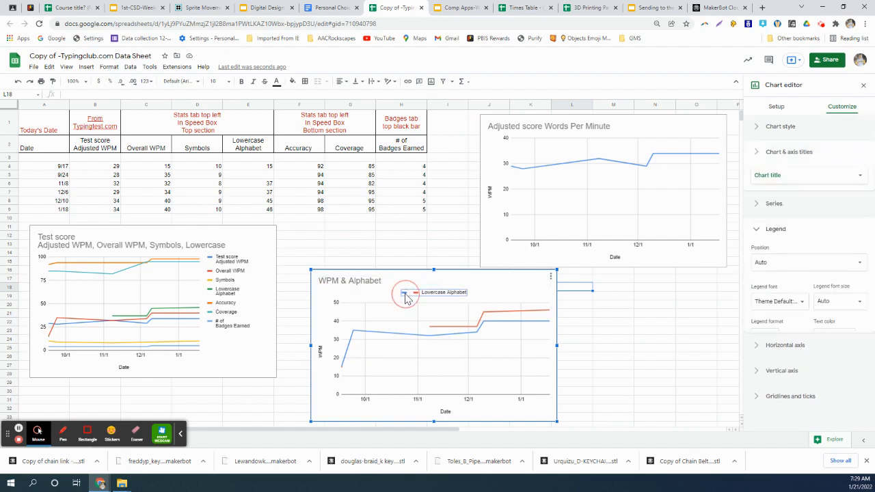
left_click(404, 292)
left_click(781, 156)
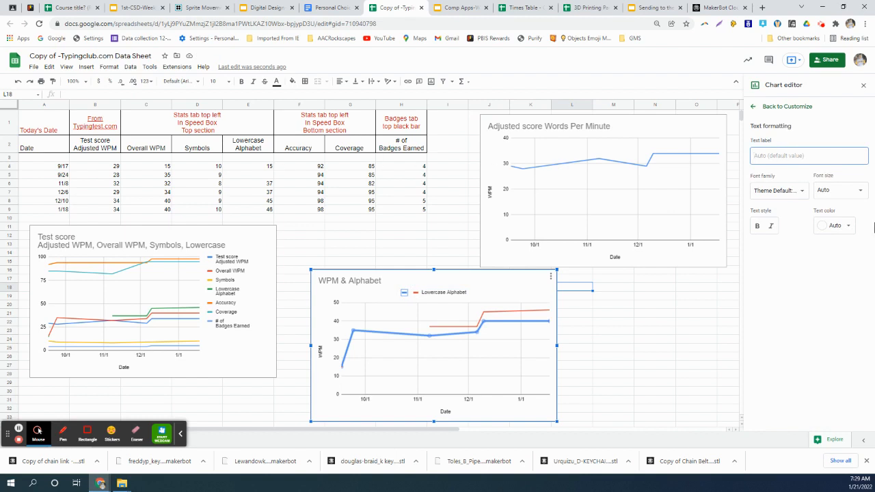
type("Overall WP")
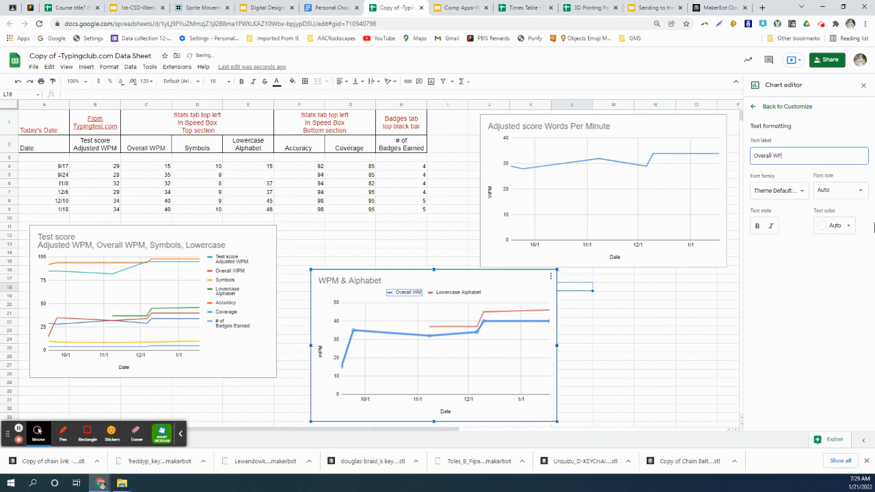
type("M")
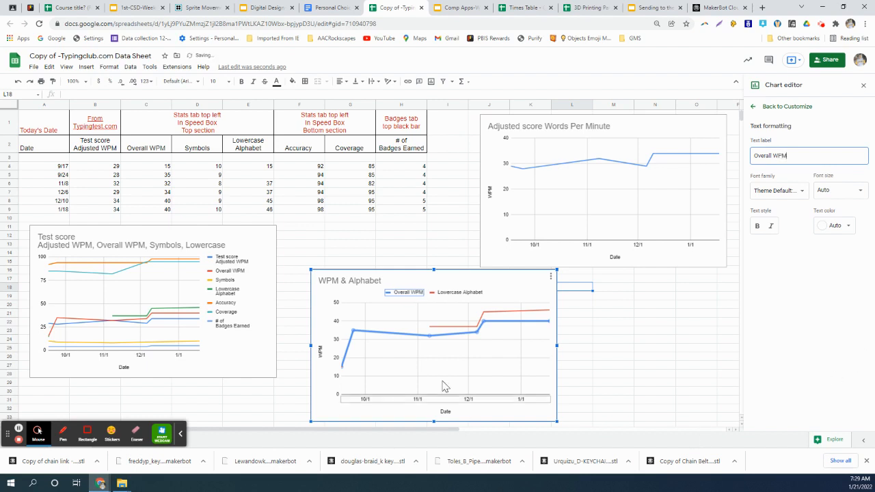
left_click(615, 357)
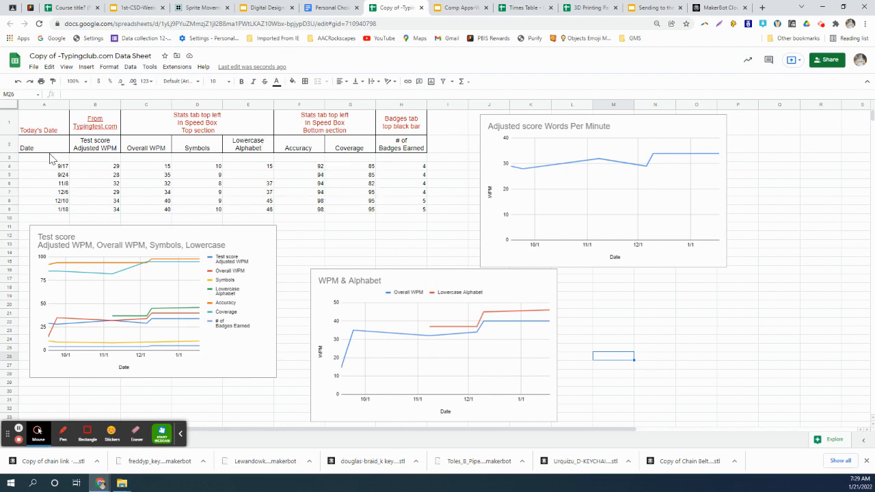
Step: Chart the Date, Accuracy and Coverage columns, rows 2 to 9, and place the chart below the Adjusted score Words Per Minute chart
left_click_drag(41, 145, 33, 218)
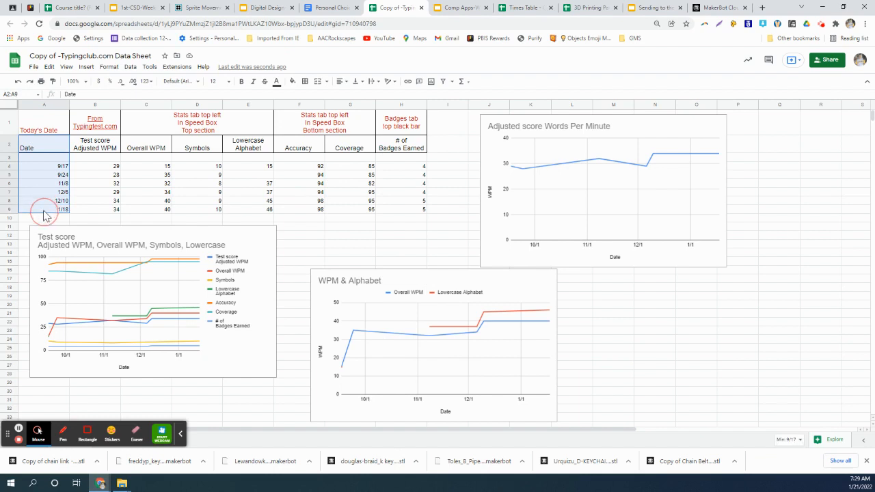
left_click_drag(311, 152, 346, 216)
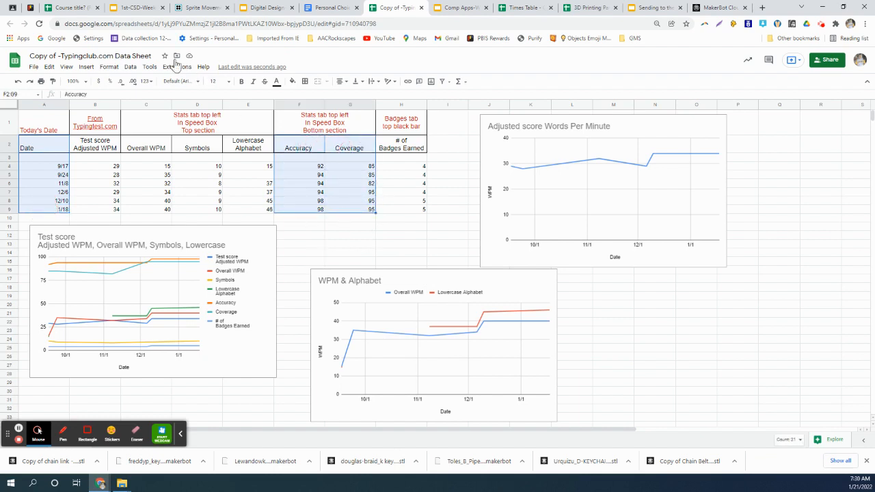
left_click(86, 67)
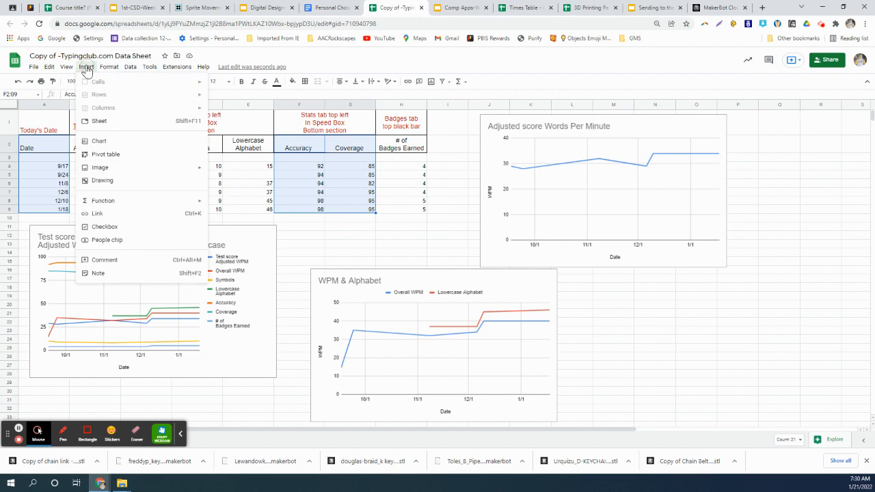
left_click(99, 141)
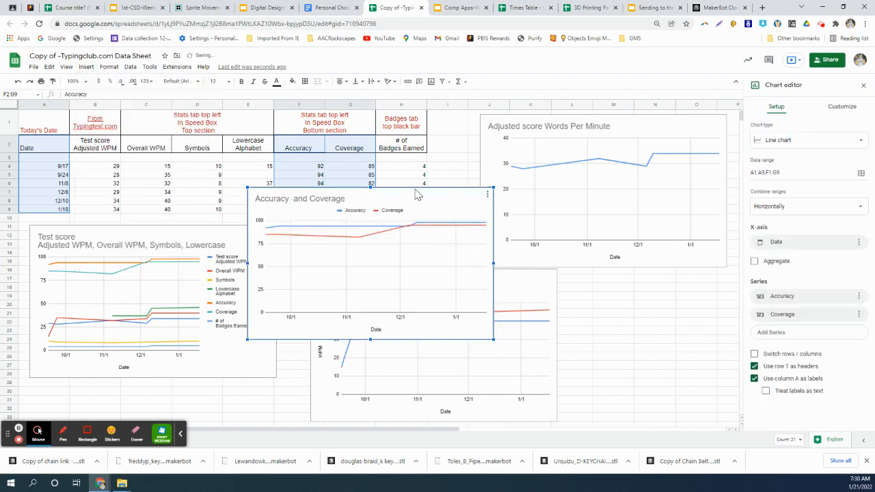
left_click_drag(416, 195, 663, 274)
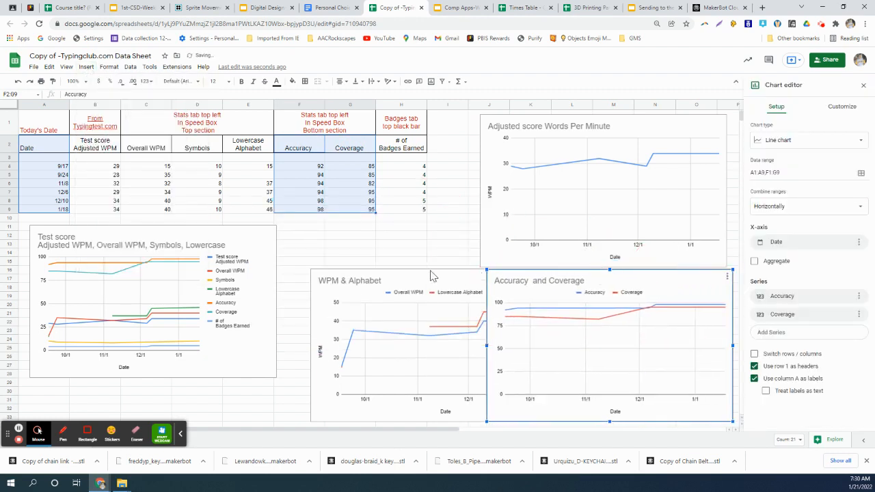
Step: Open the customization options of the Accuracy and Coverage chart
left_click(611, 299)
left_click(514, 336)
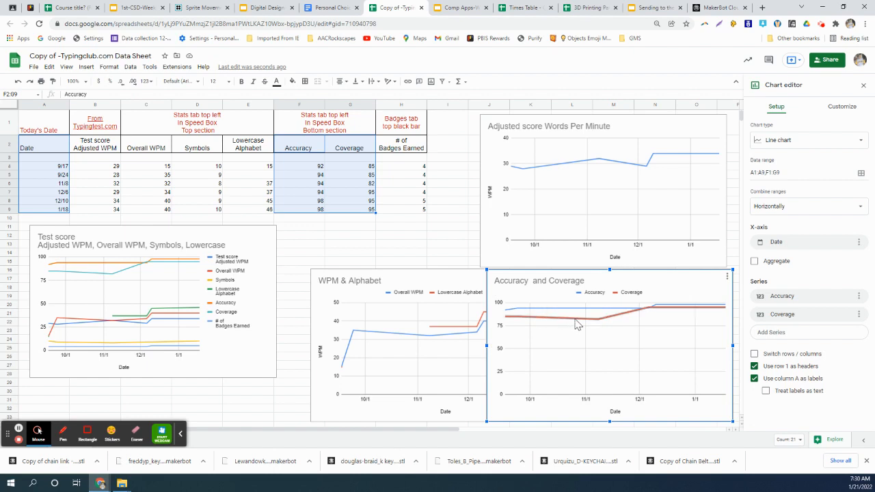
left_click(616, 316)
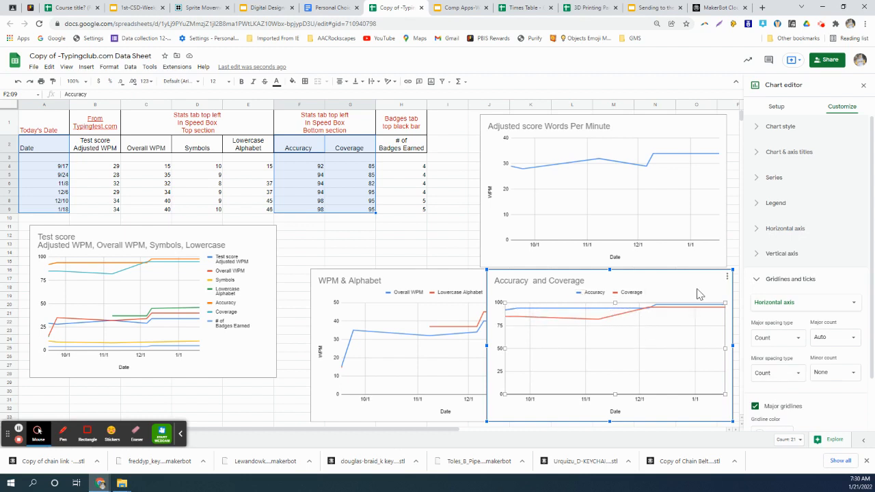
left_click(811, 207)
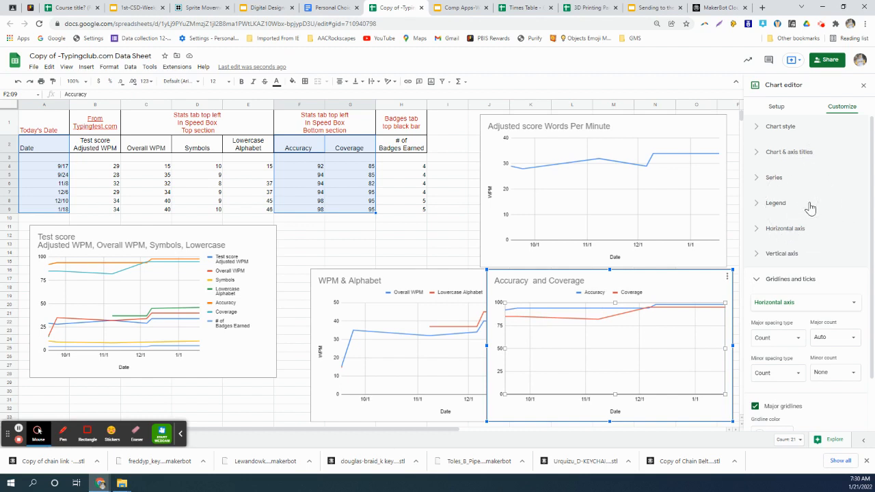